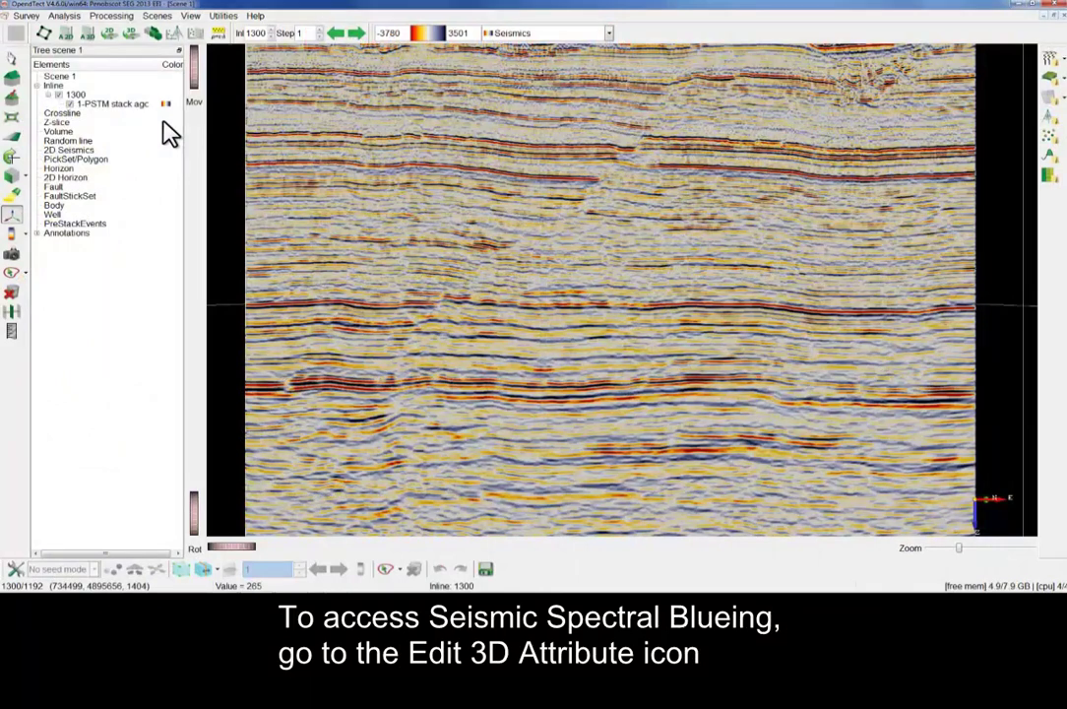
# Step: In the 3D attribute editor, choose ArkCls Spectral Blueing with 1-PSTM stack agc as input
pyautogui.click(86, 36)
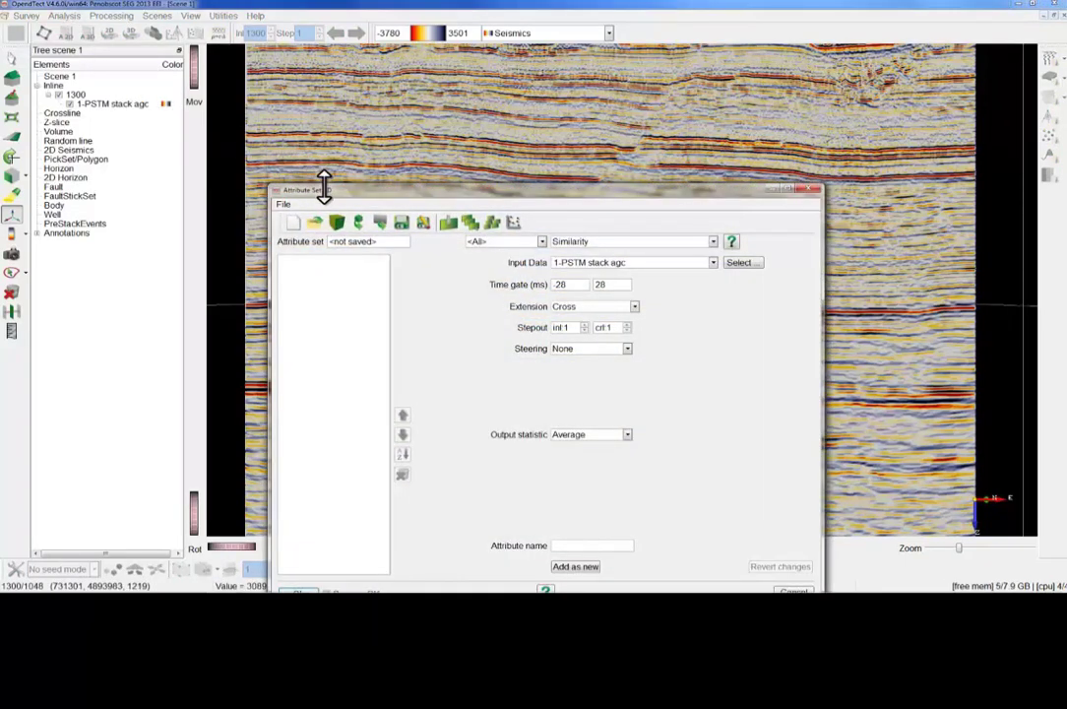
pyautogui.moveTo(346, 194); pyautogui.dragTo(341, 151)
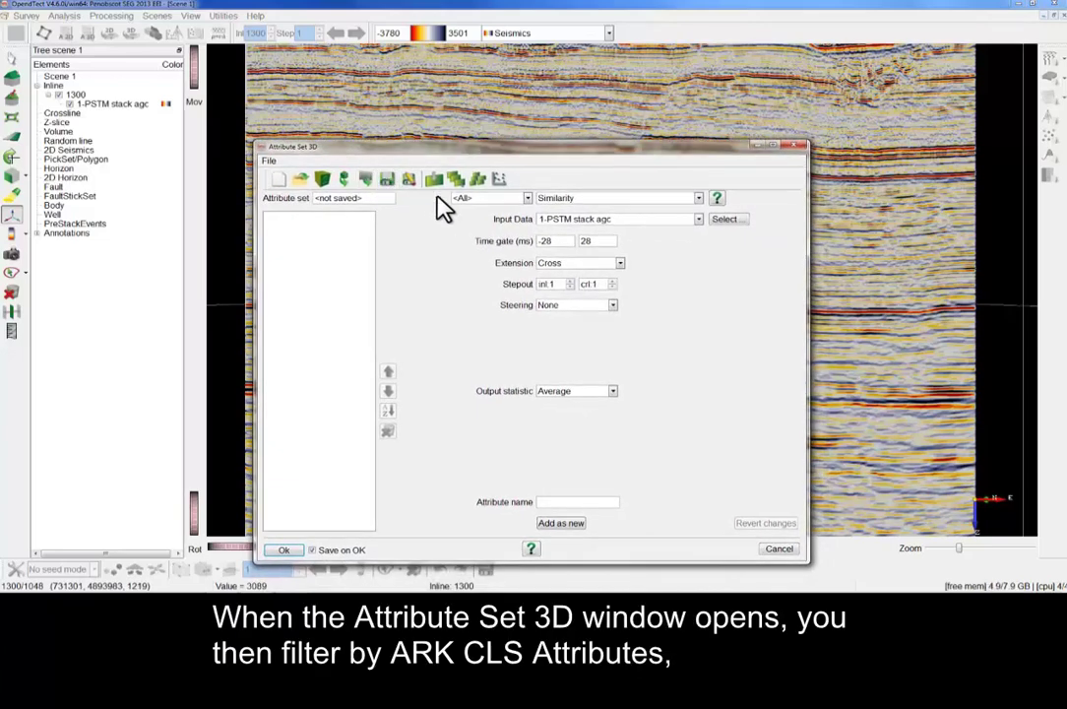
pyautogui.click(477, 198)
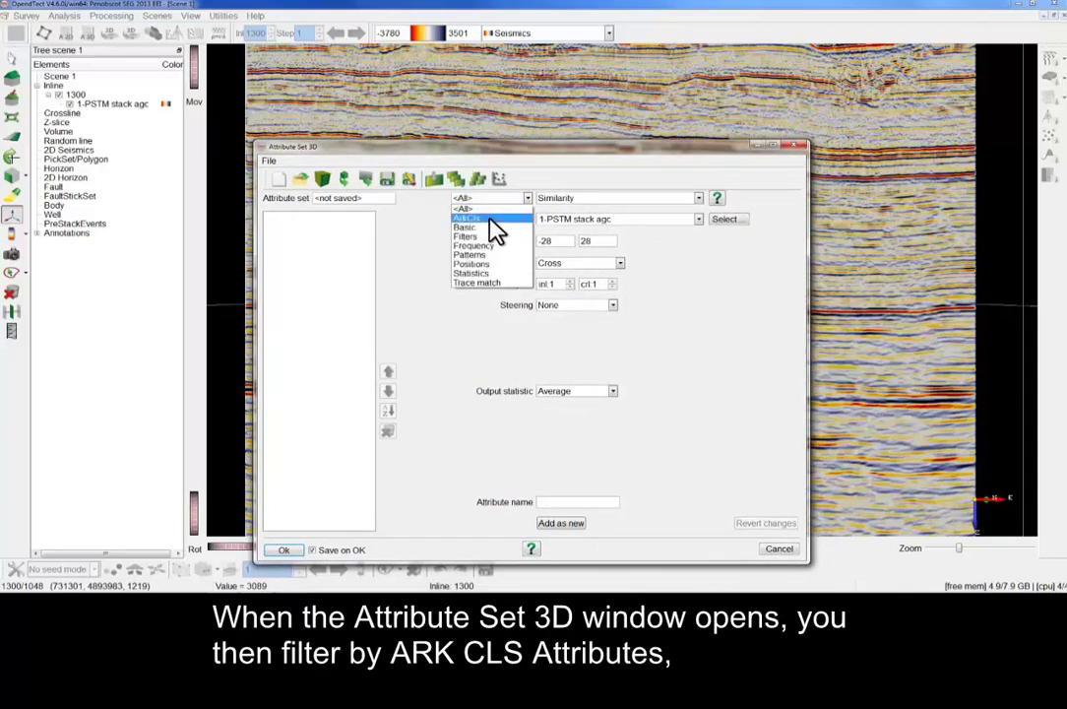
pyautogui.click(489, 219)
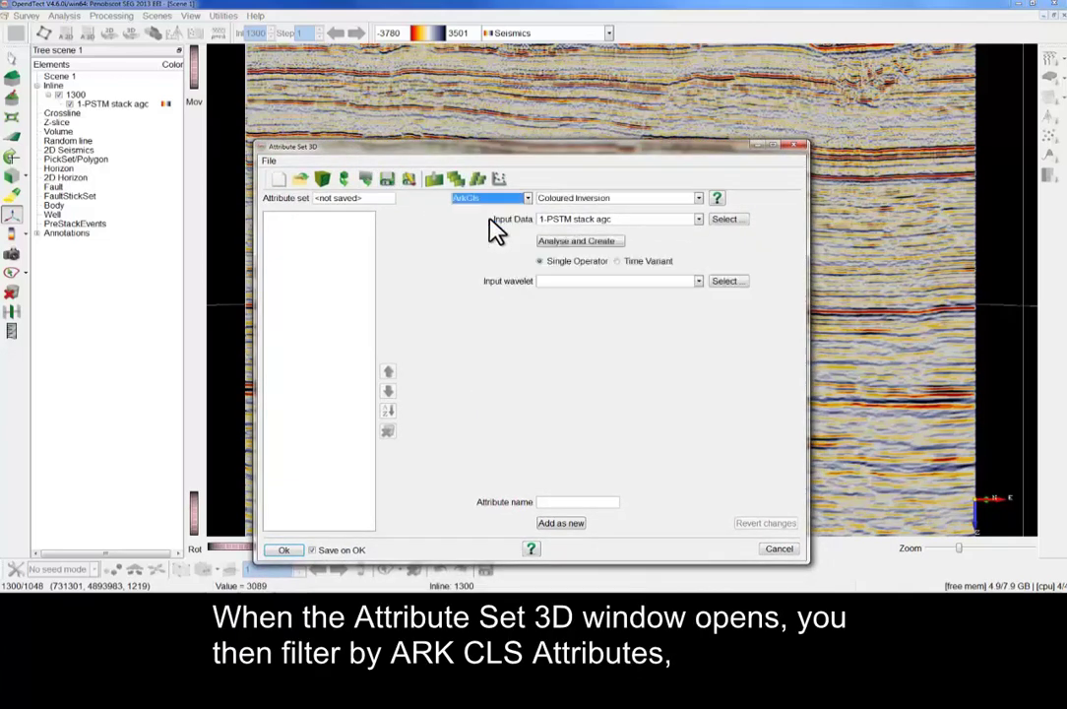
pyautogui.click(579, 197)
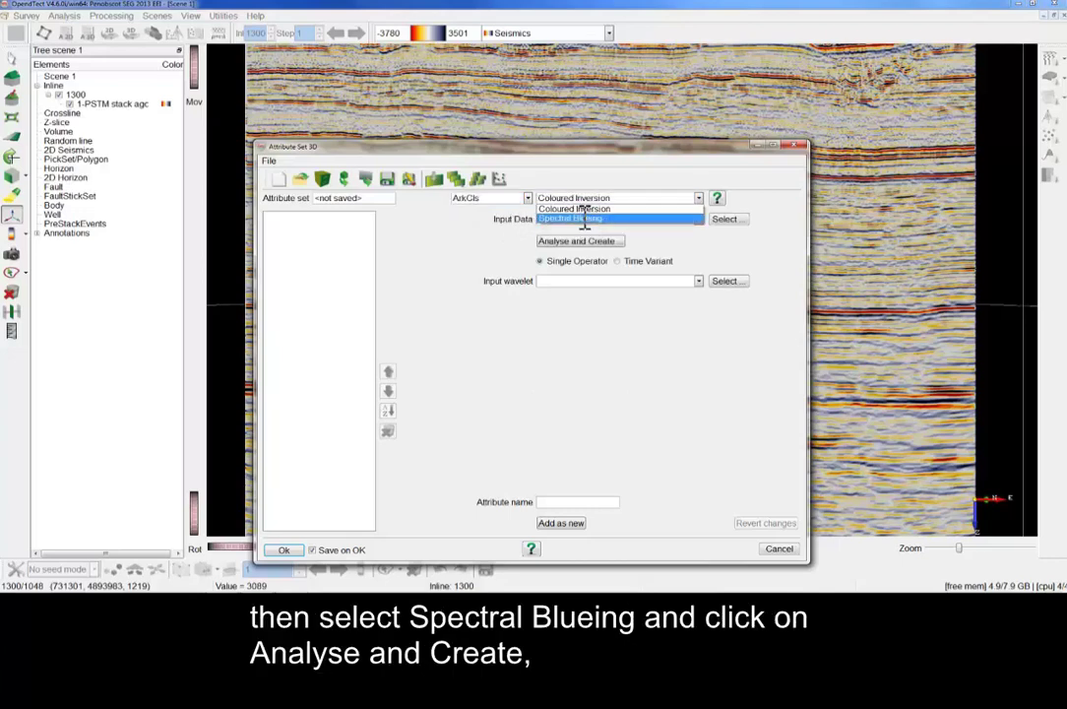
pyautogui.click(585, 221)
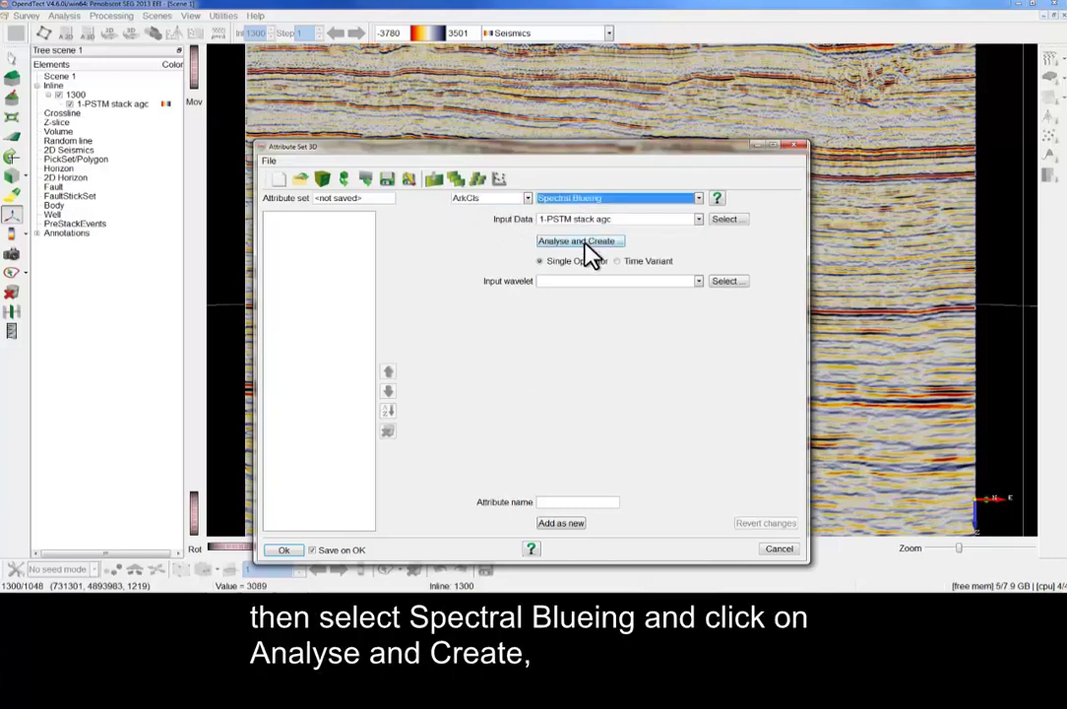
# Step: Launch the blueing analysis, close the seismic preview, and move the blueing window left
pyautogui.click(581, 241)
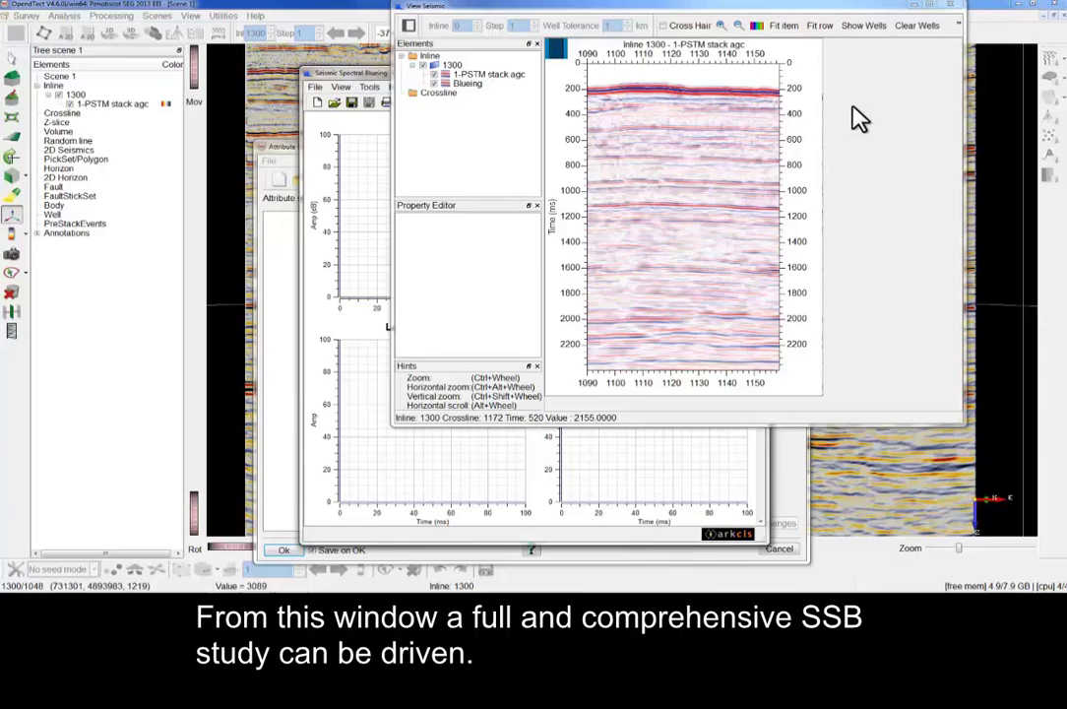
pyautogui.moveTo(948, 11); pyautogui.dragTo(945, 15)
pyautogui.click(947, 8)
pyautogui.moveTo(683, 71); pyautogui.dragTo(339, 12)
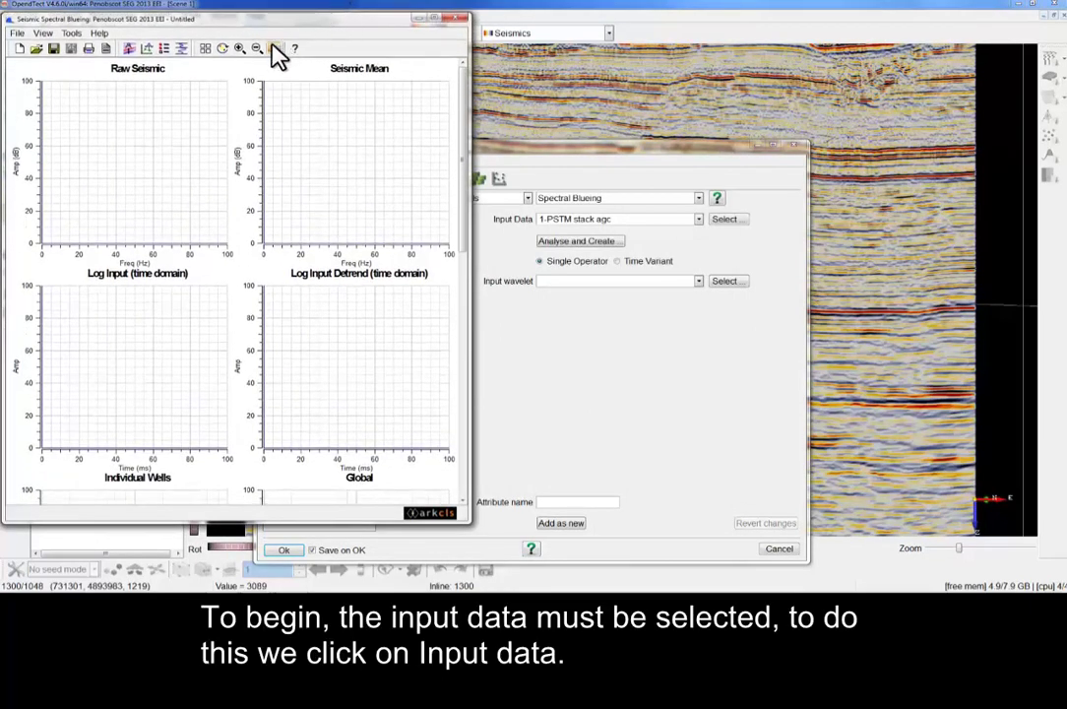
# Step: Select 1-PSTM stack agc as the input seismic and load its 40 traces
pyautogui.click(129, 49)
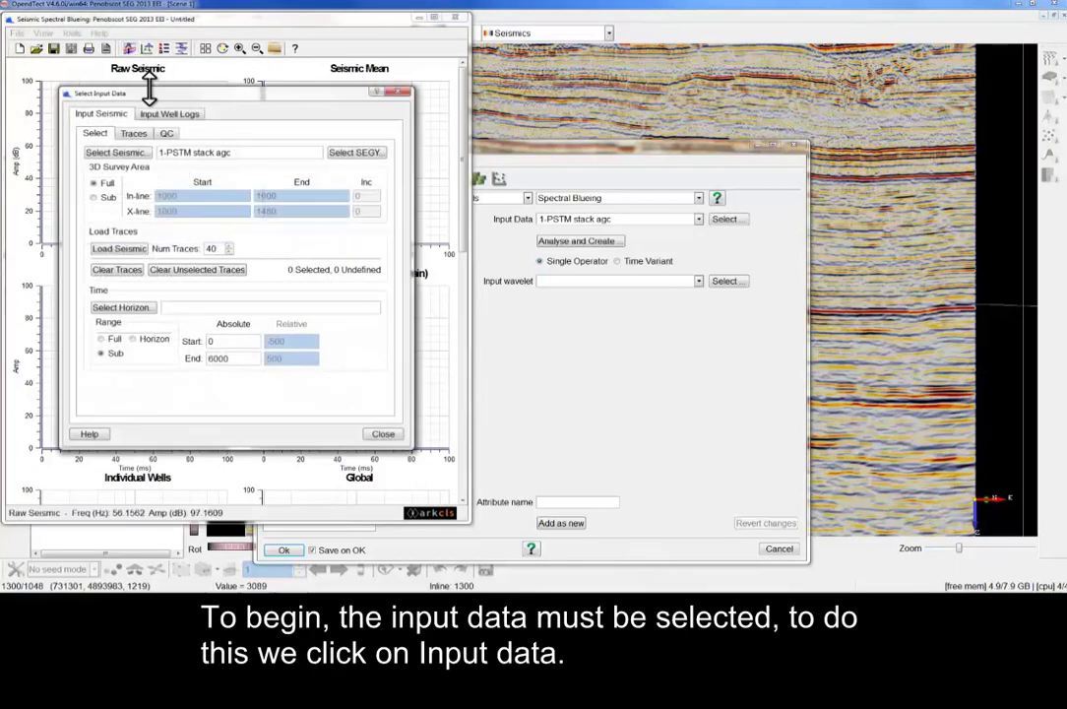
pyautogui.moveTo(147, 89); pyautogui.dragTo(573, 79)
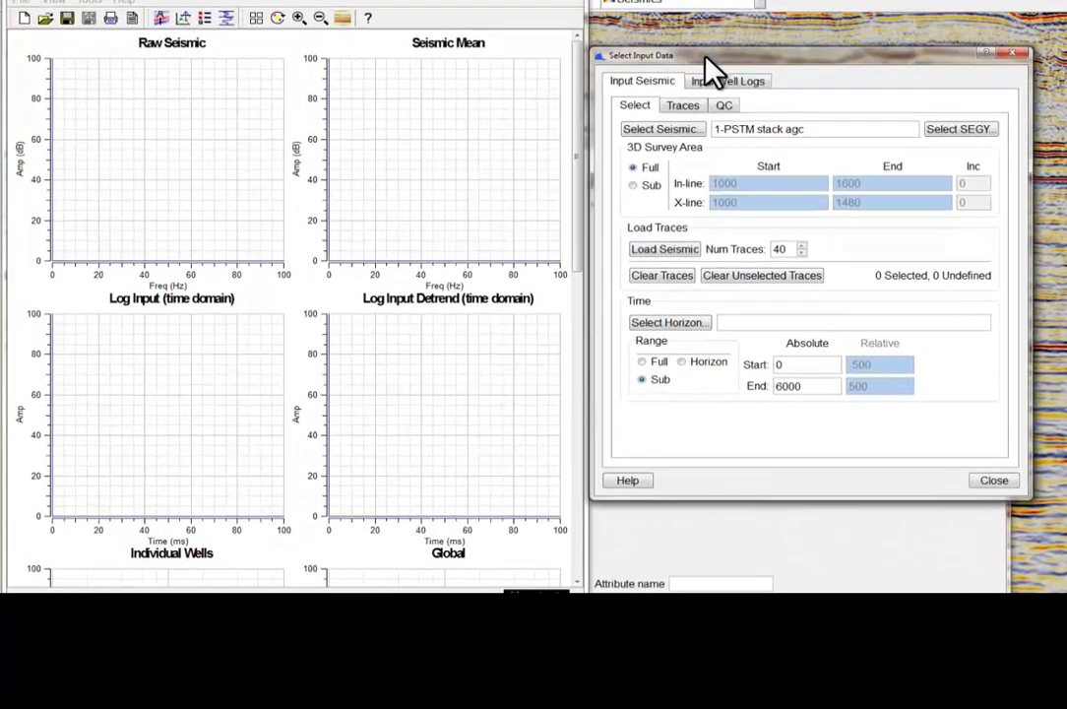
pyautogui.click(690, 130)
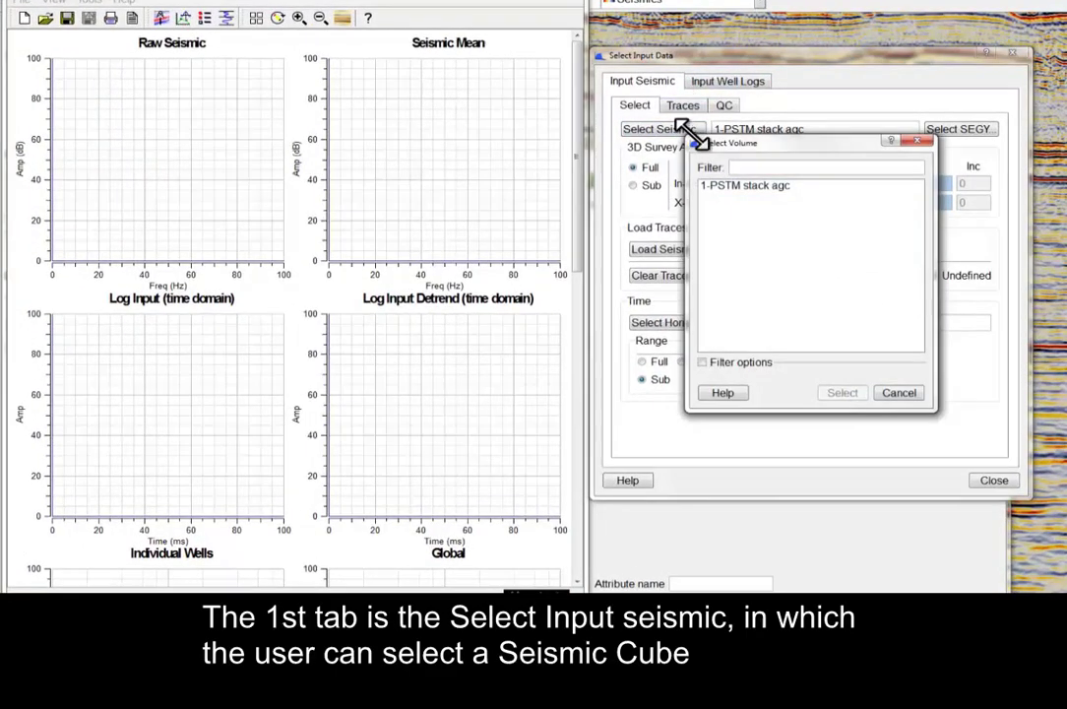
pyautogui.click(728, 187)
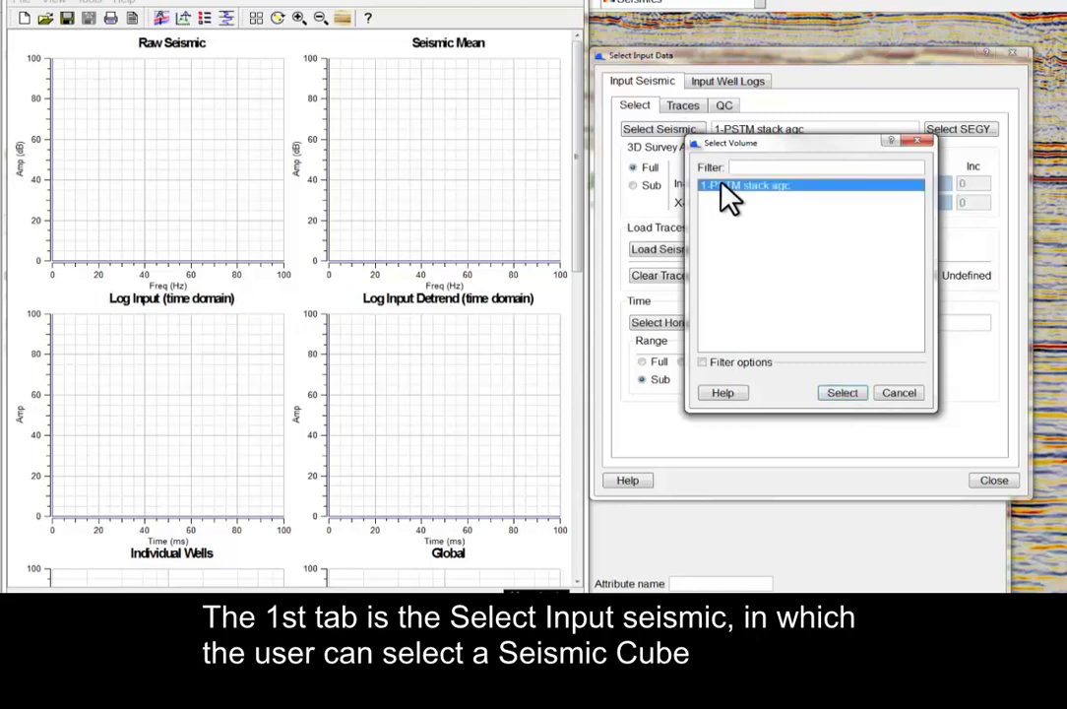
pyautogui.click(837, 392)
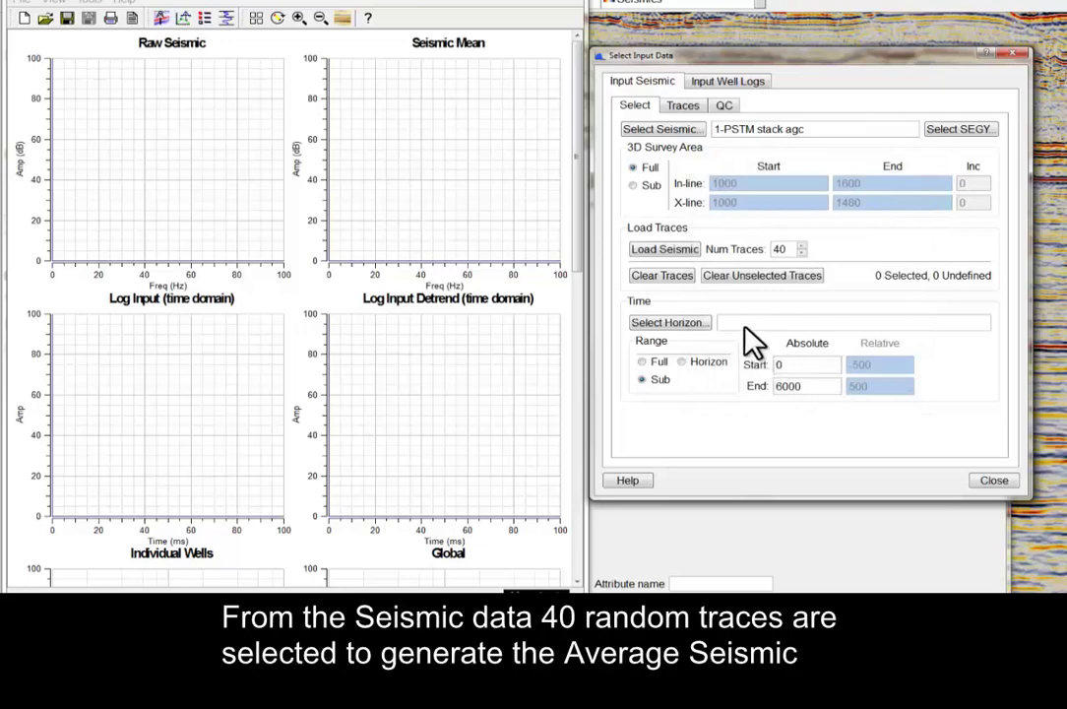
pyautogui.click(689, 251)
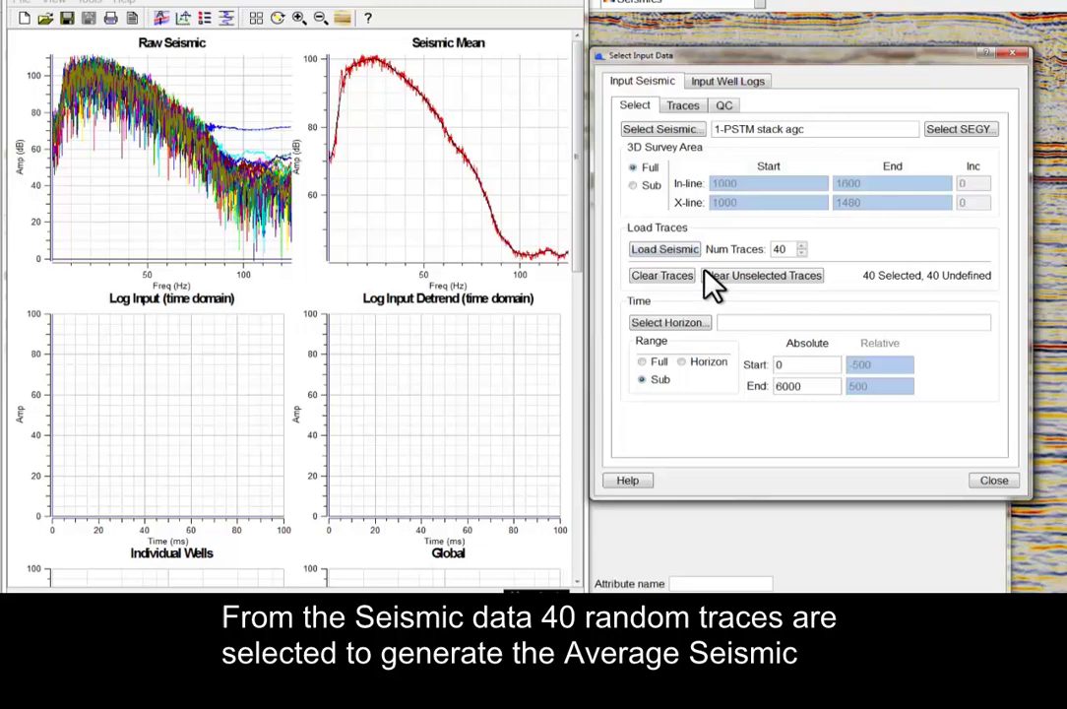
# Step: Gate the seismic analysis window from 950 to 1450 ms
pyautogui.doubleClick(775, 364)
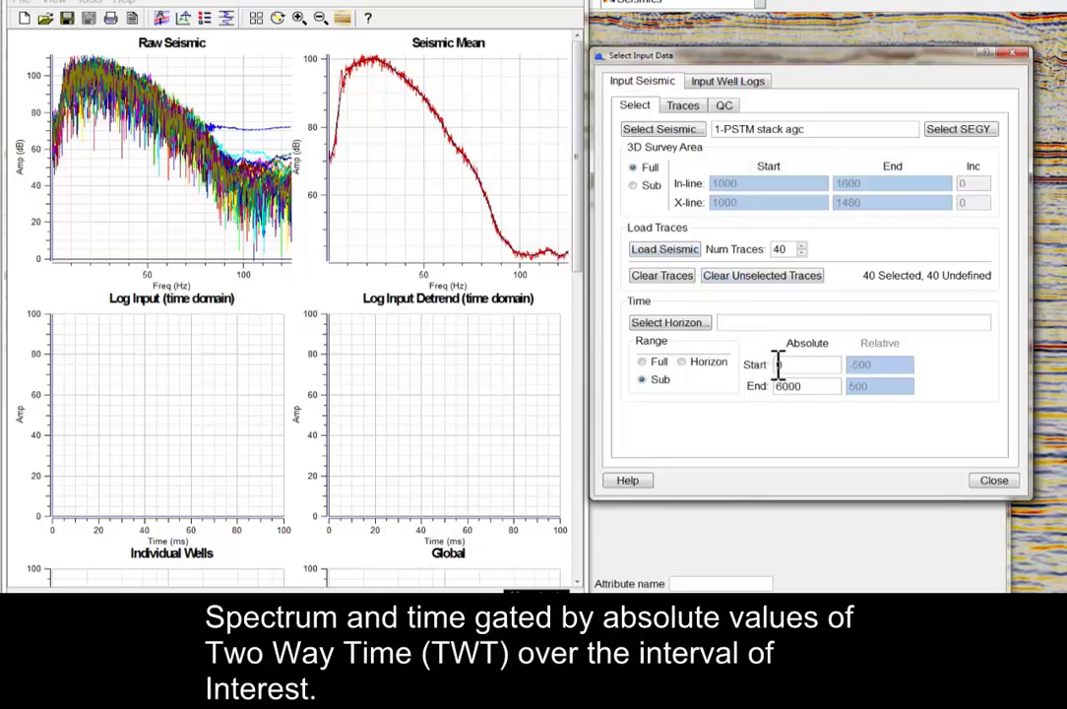
pyautogui.write('950')
pyautogui.doubleClick(787, 386)
pyautogui.write('1450')
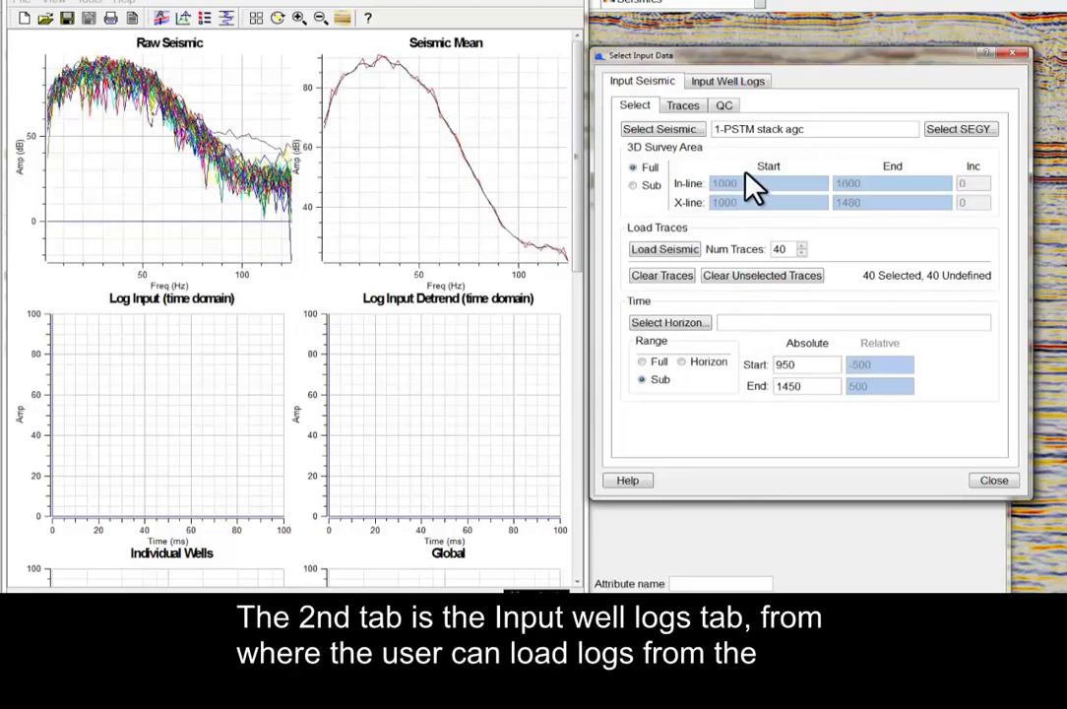
# Step: Load the AI logs of B-41 and L-30, gate them to 950–1450 ms, and close input data
pyautogui.click(745, 87)
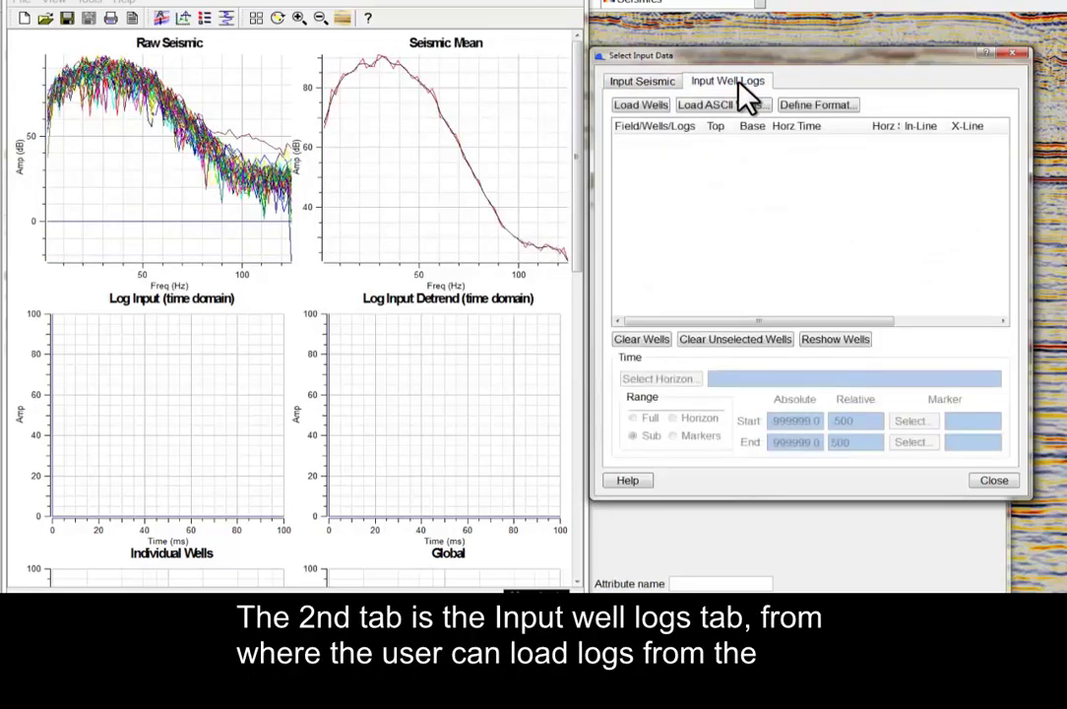
pyautogui.click(645, 106)
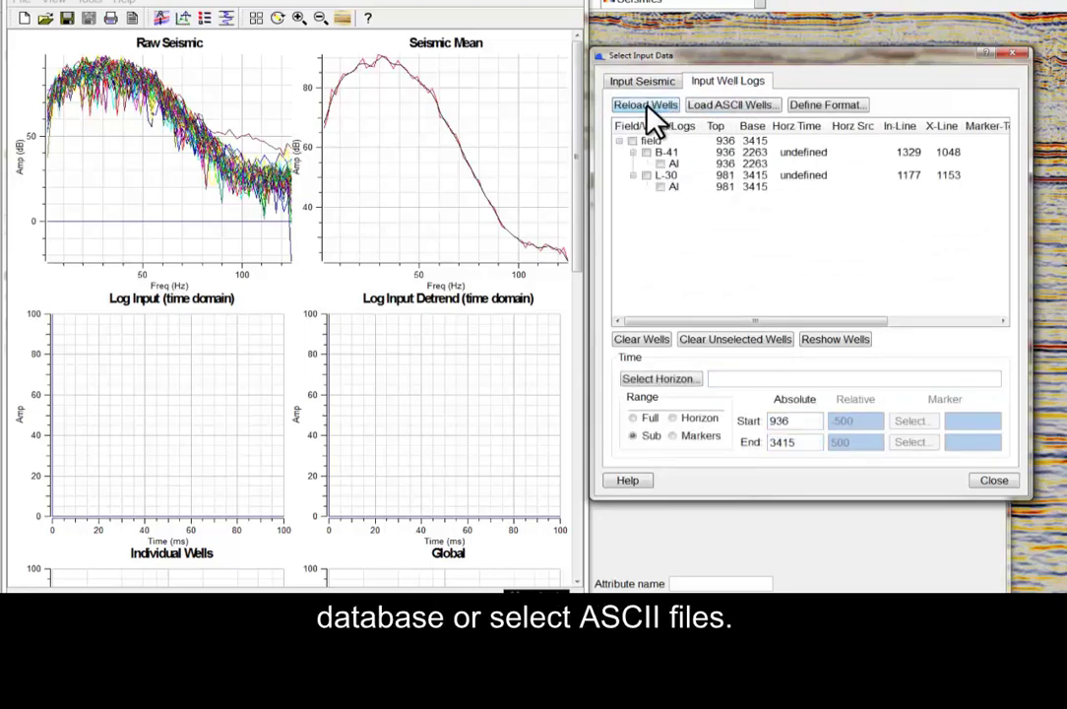
pyautogui.click(659, 163)
pyautogui.click(660, 188)
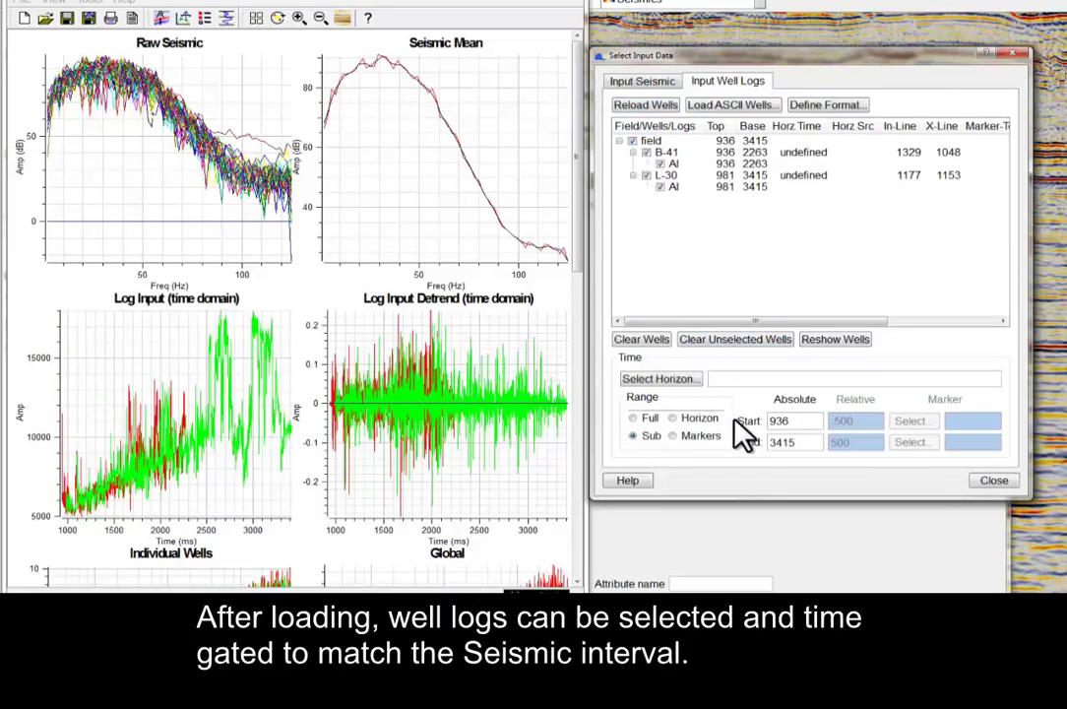
pyautogui.moveTo(774, 421); pyautogui.dragTo(781, 445)
pyautogui.write('950')
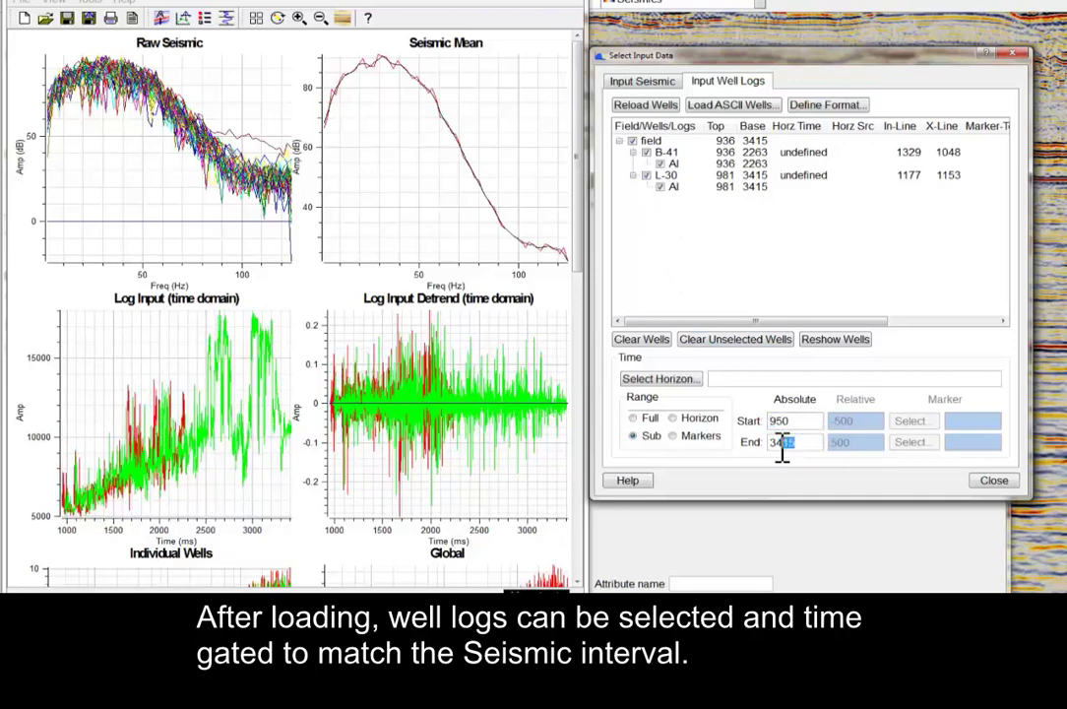
pyautogui.write('1450')
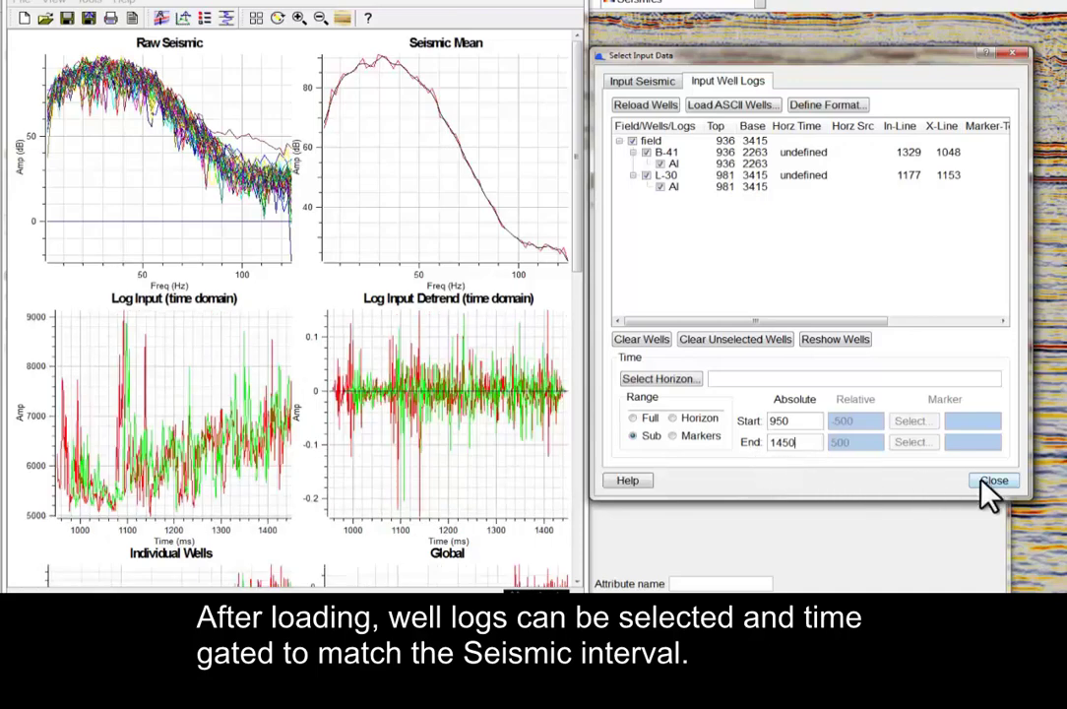
pyautogui.click(991, 479)
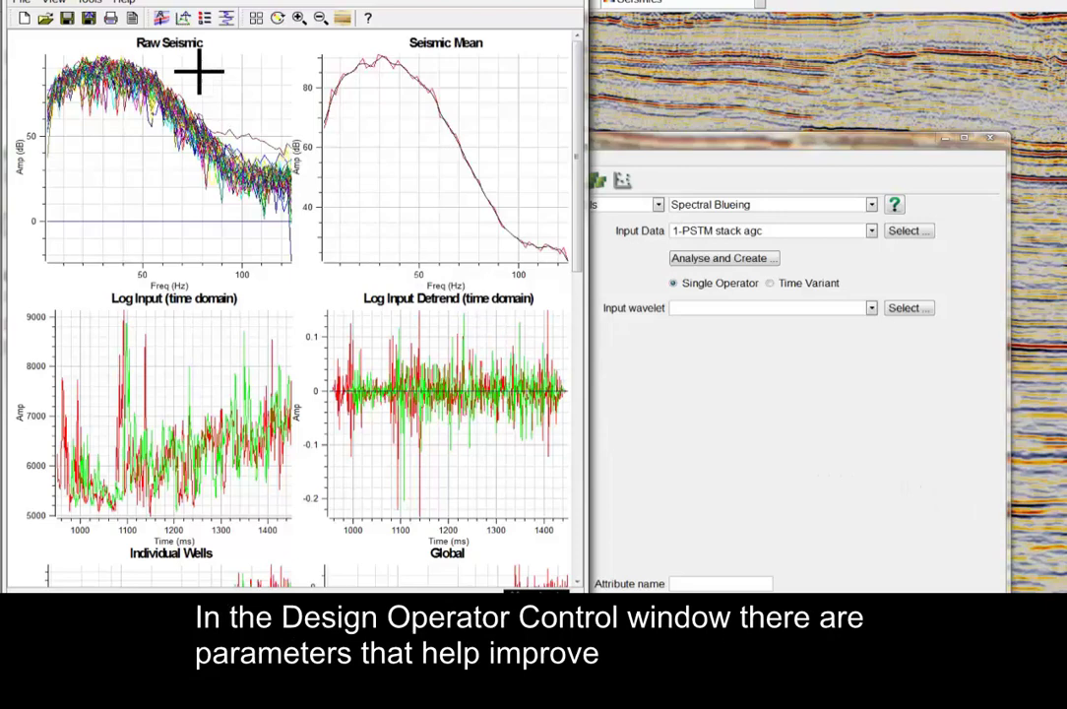
# Step: In Design Controls, fit the well log curves over a 1 to 250 Hz range
pyautogui.click(183, 19)
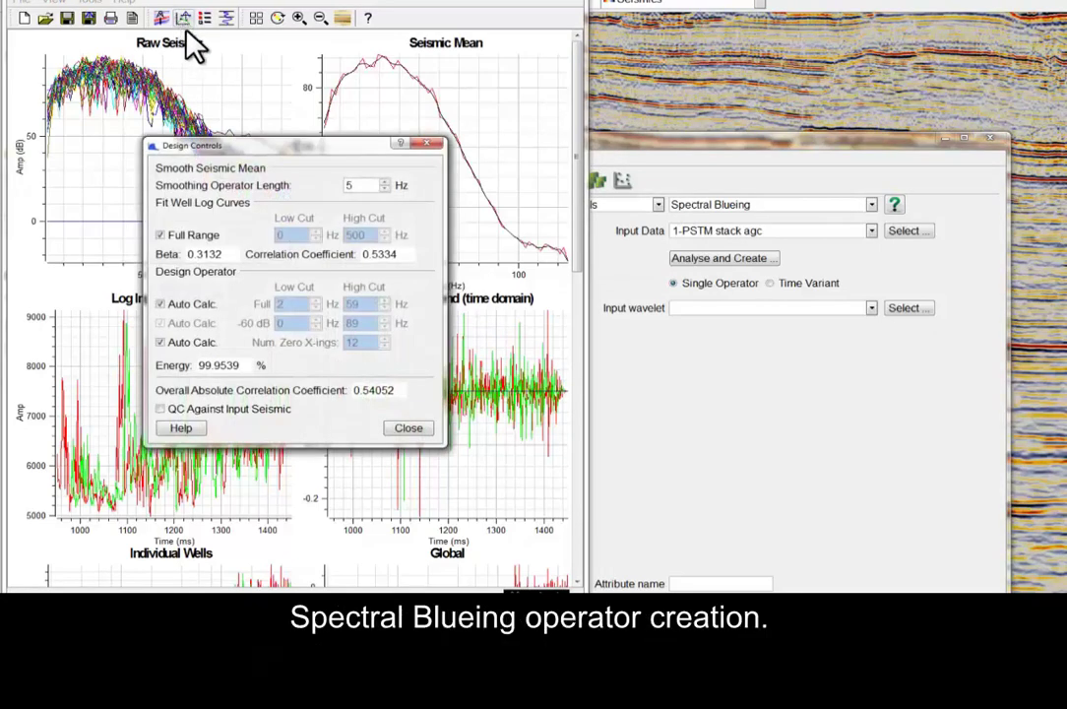
pyautogui.moveTo(228, 144); pyautogui.dragTo(93, 2)
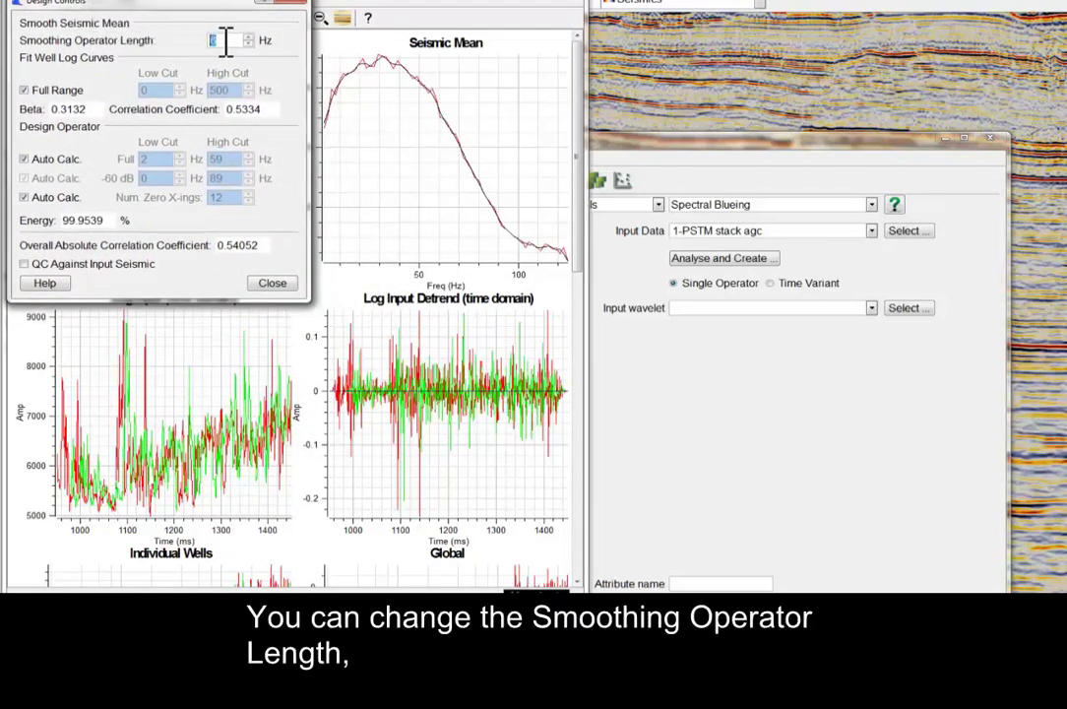
pyautogui.scroll(2, 225, 41)
pyautogui.scroll(1, 225, 40)
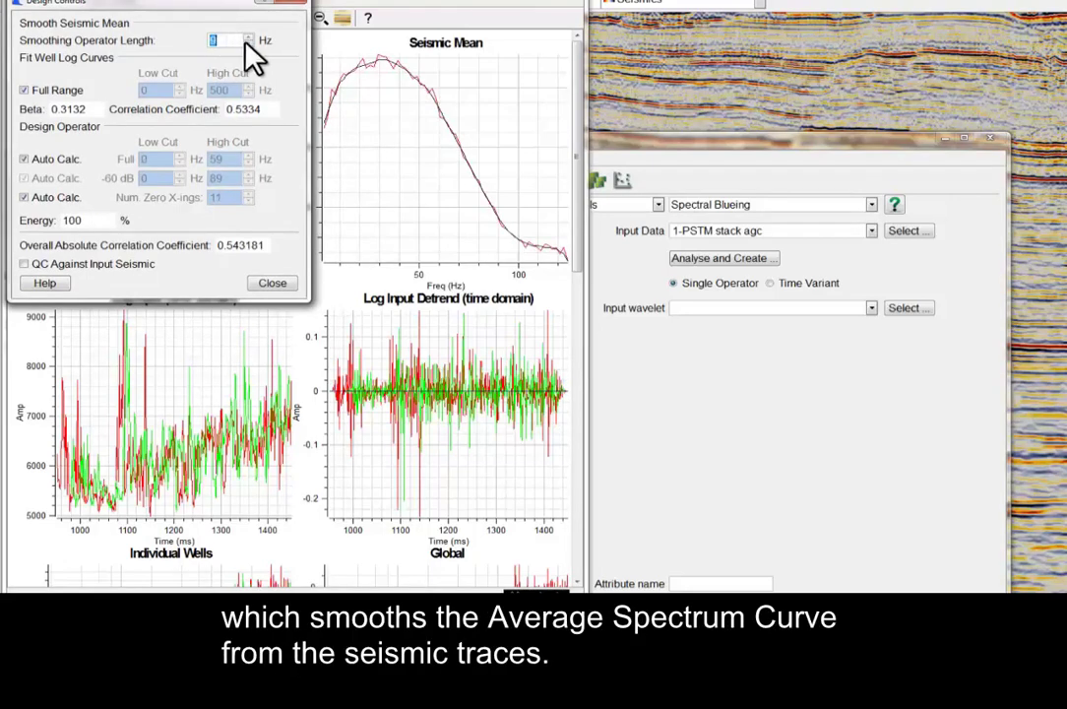
pyautogui.scroll(1, 247, 44)
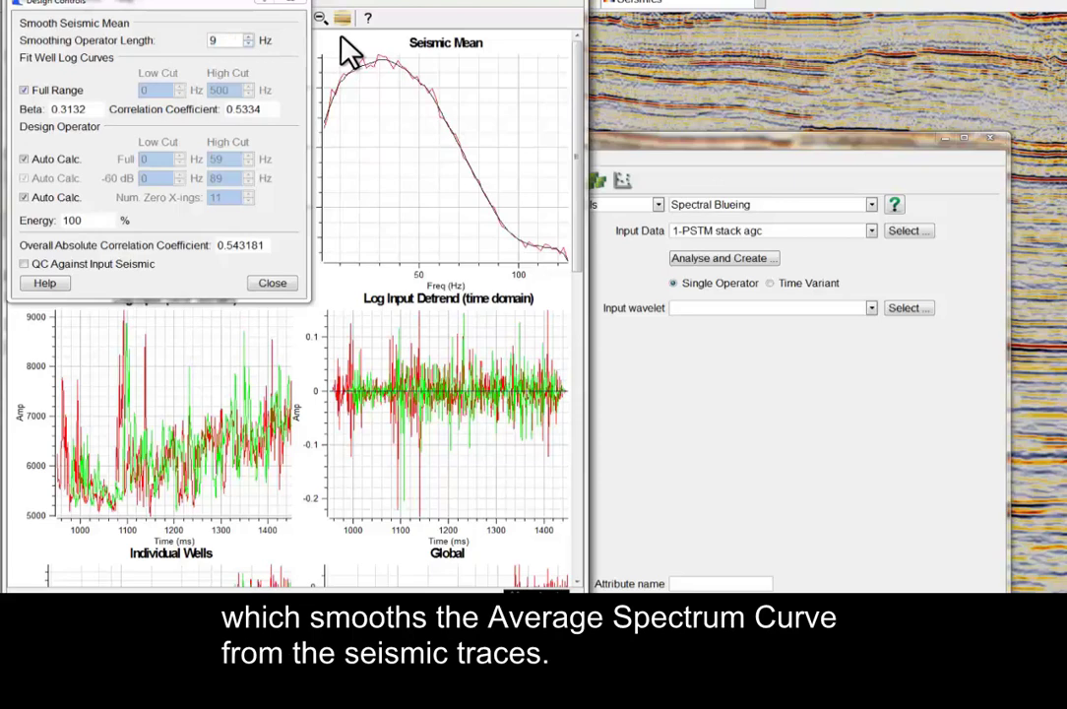
pyautogui.scroll(-5, 350, 49)
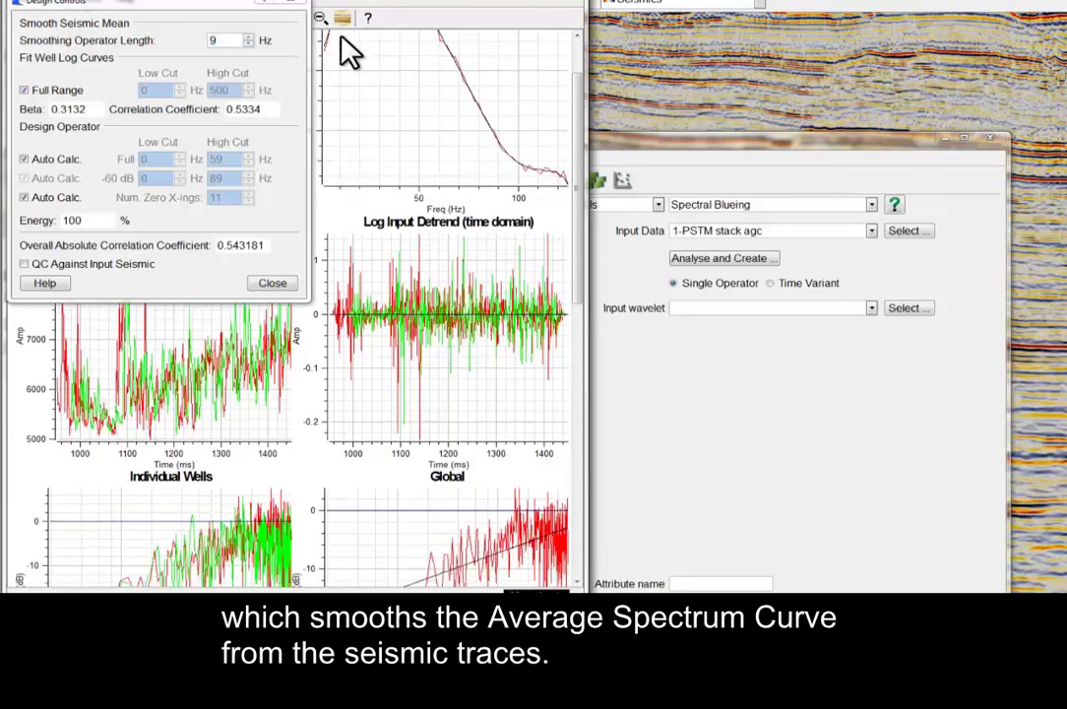
pyautogui.scroll(-6, 340, 42)
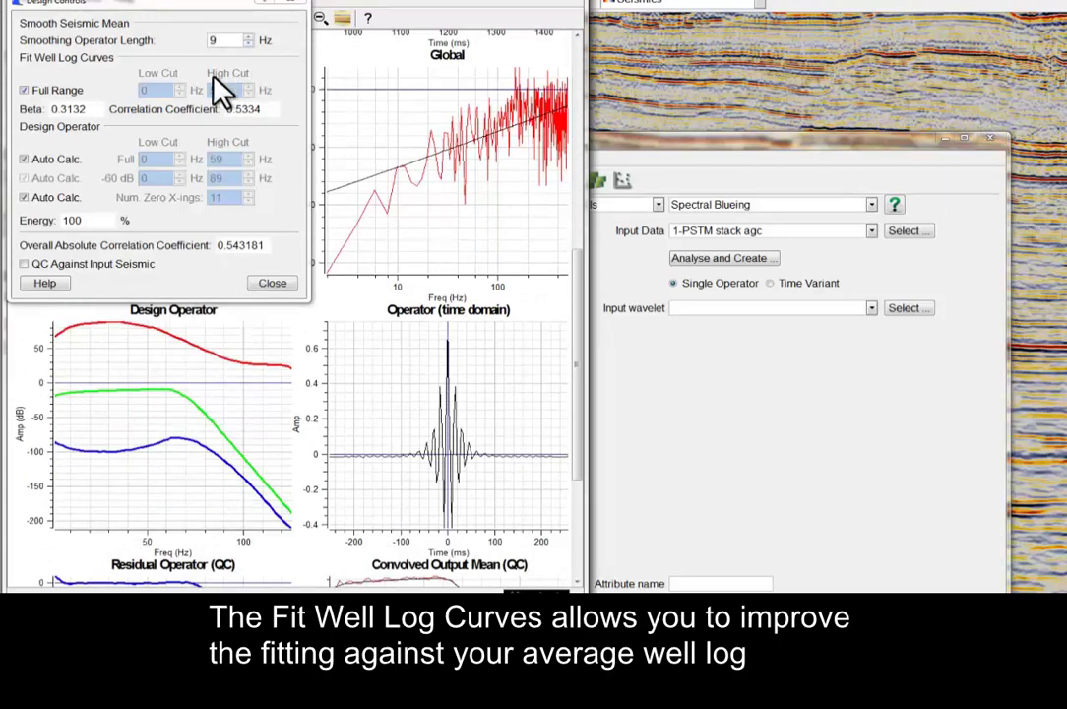
pyautogui.click(71, 91)
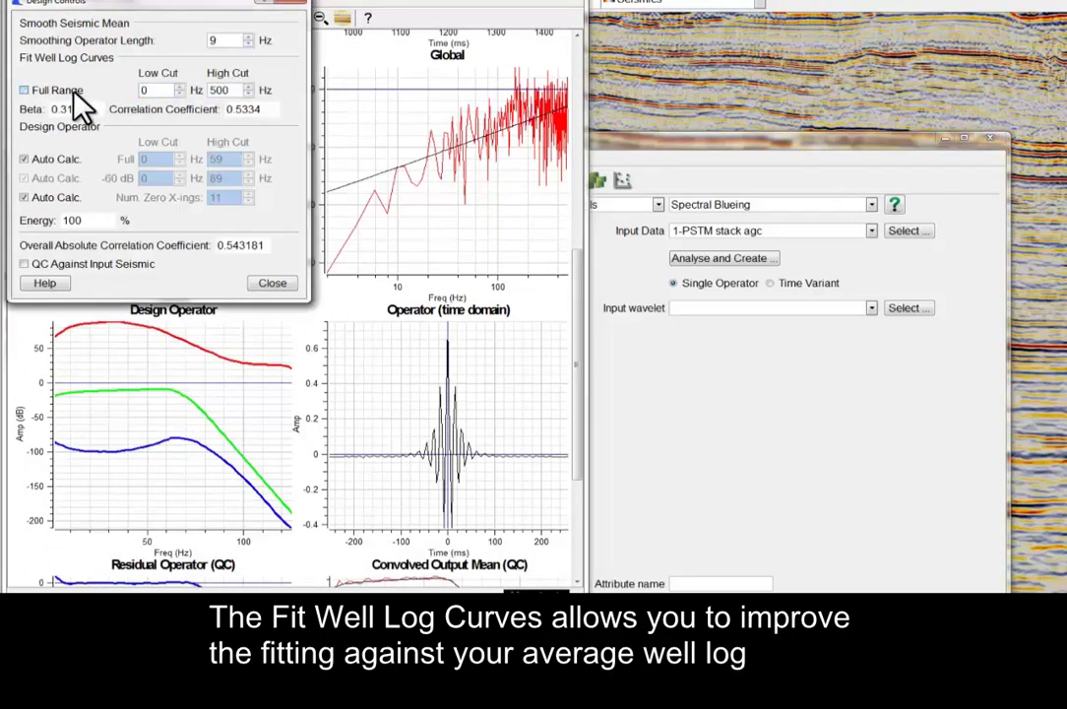
pyautogui.doubleClick(153, 91)
pyautogui.write('1')
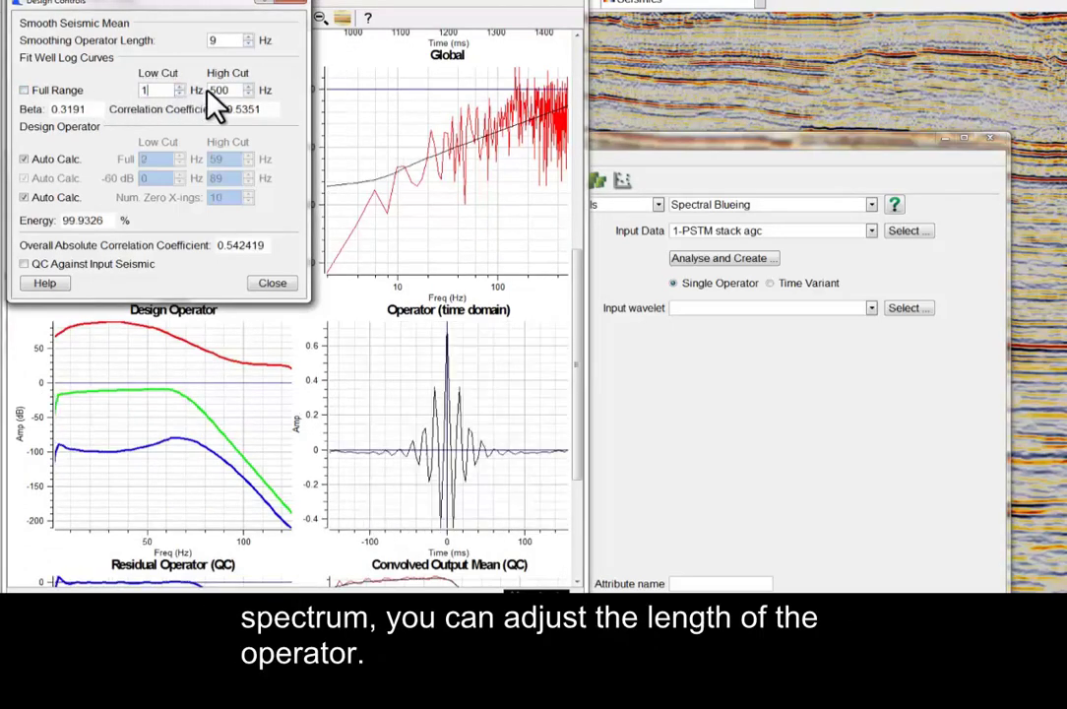
pyautogui.doubleClick(222, 91)
pyautogui.write('2')
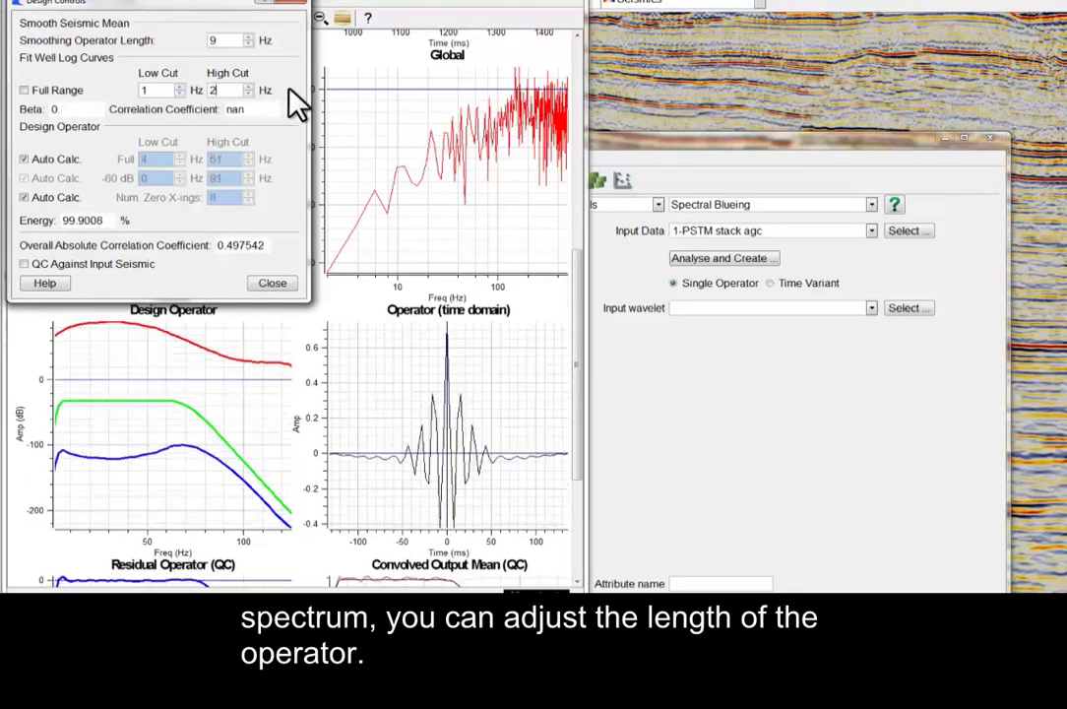
pyautogui.write('50')
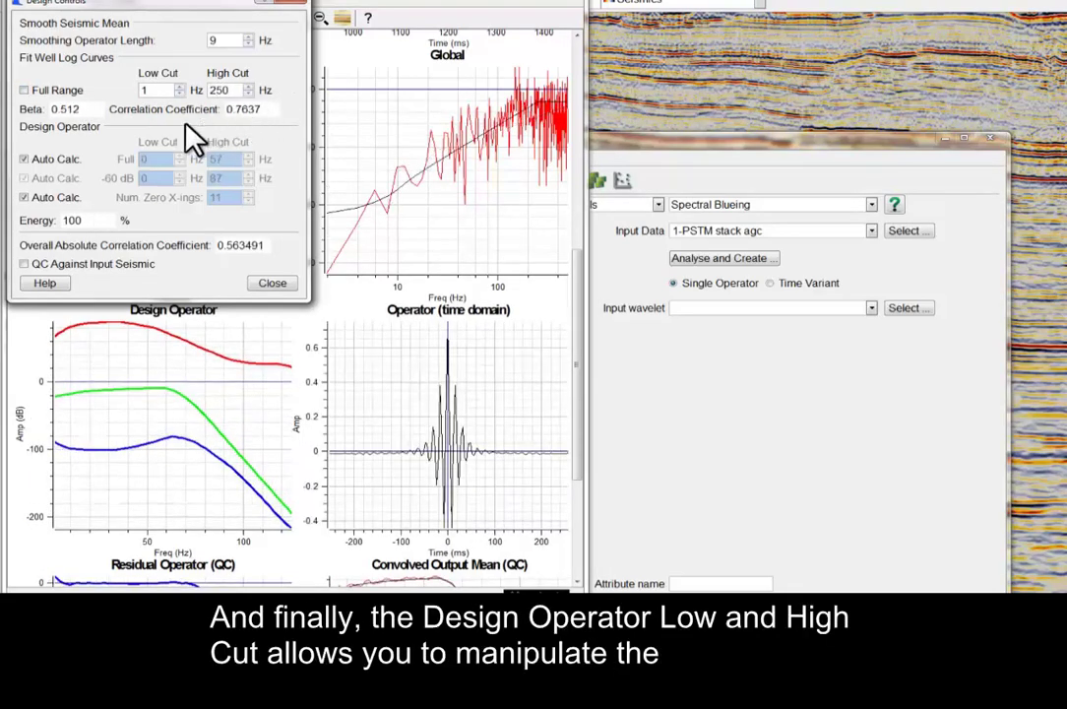
# Step: Turn off auto-calculation and set the design operator high cut to 49 Hz
pyautogui.click(73, 159)
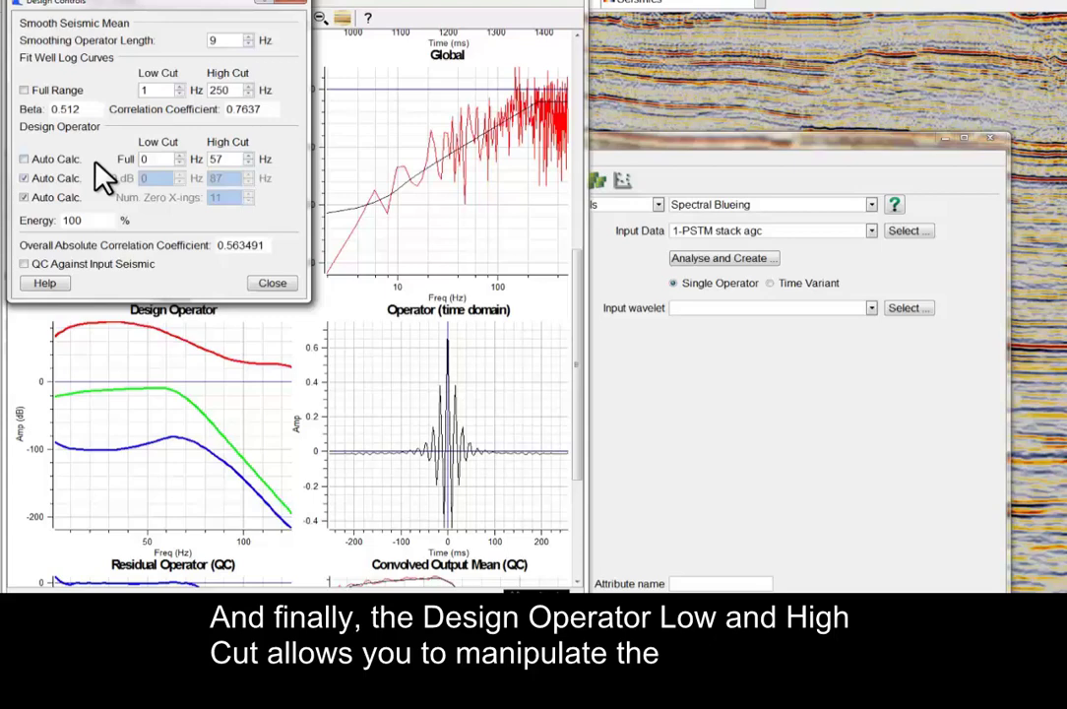
pyautogui.doubleClick(219, 159)
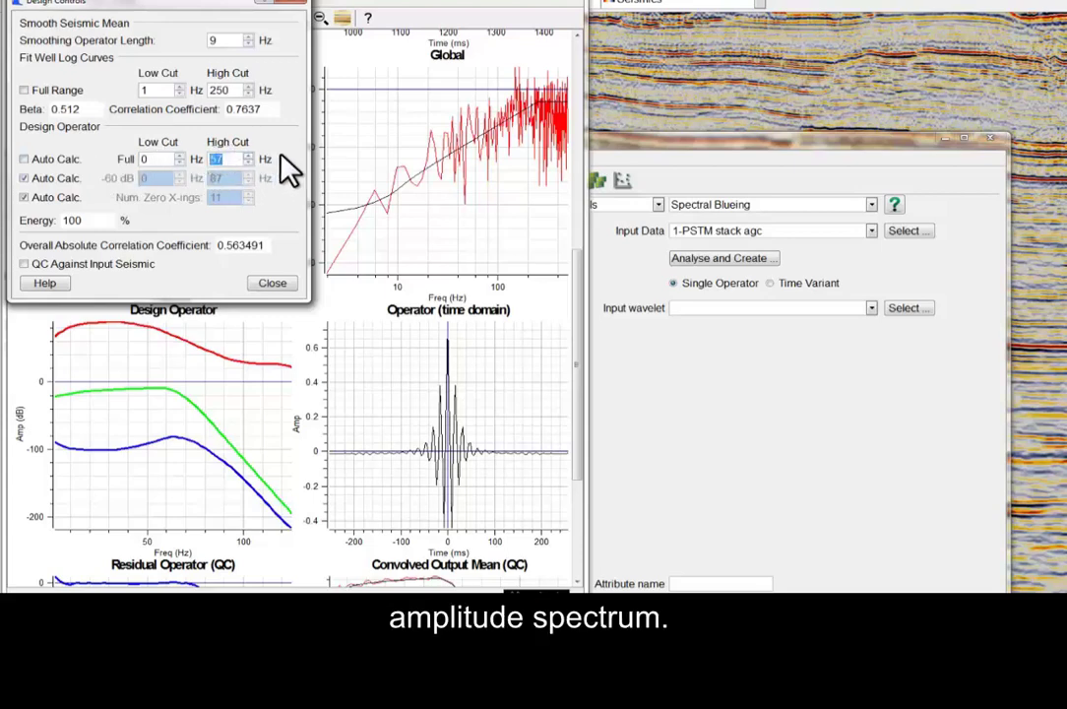
pyautogui.write('49')
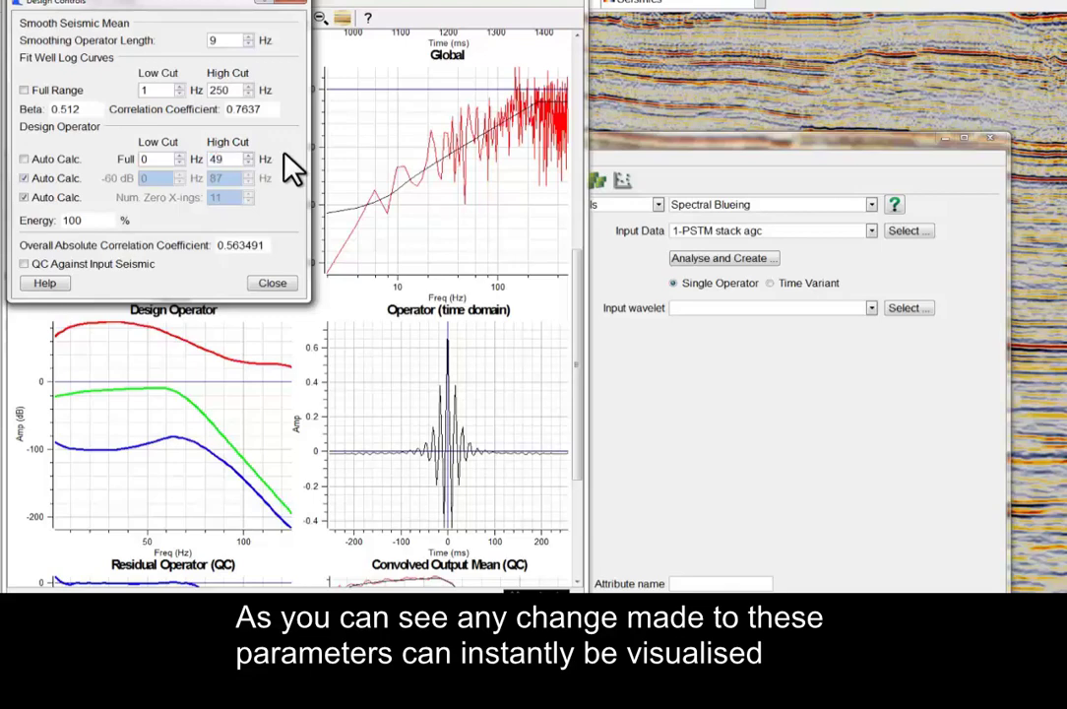
pyautogui.press('Return')
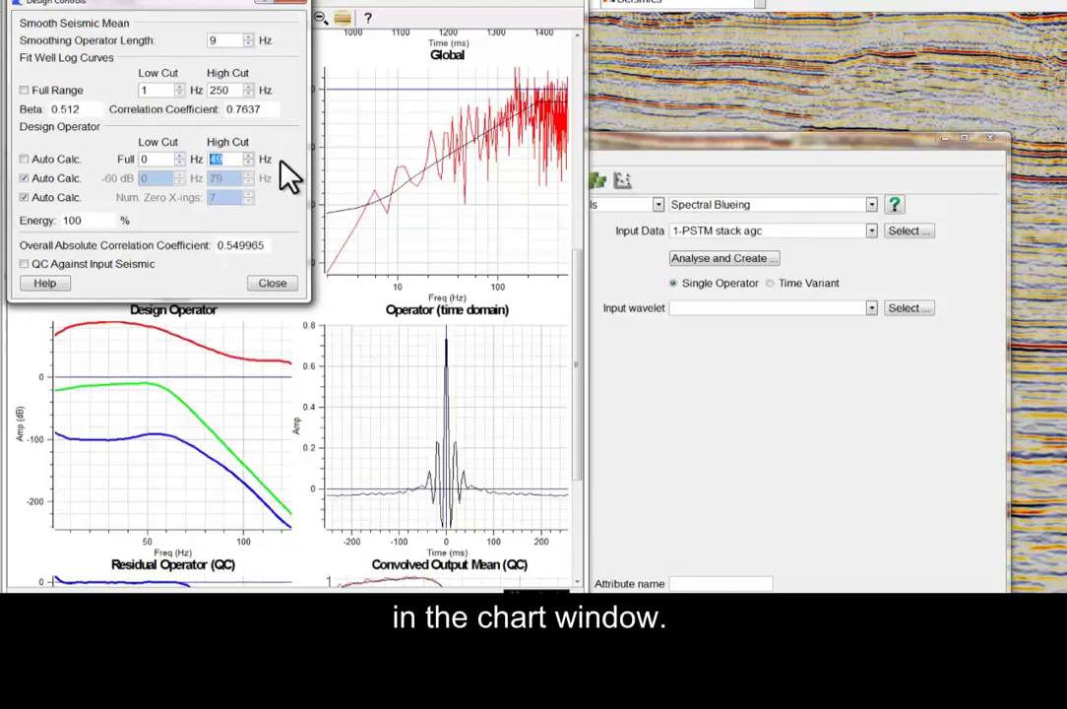
# Step: Compare the blued output with 1-PSTM stack agc on inline 1300, then close the viewer
pyautogui.click(275, 283)
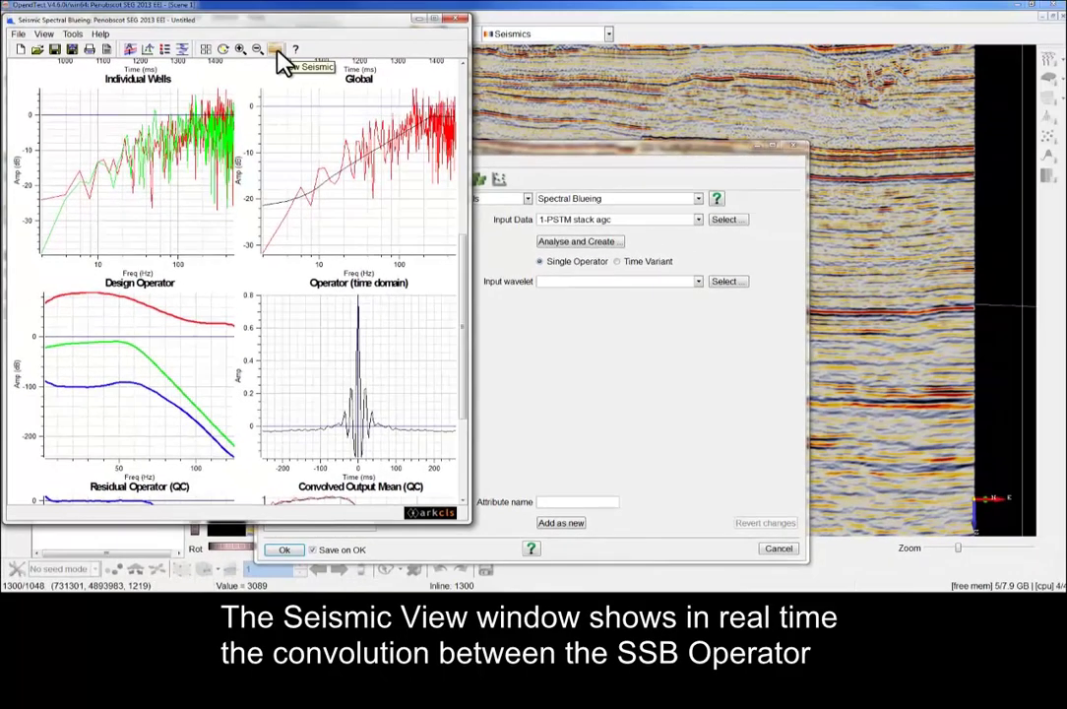
pyautogui.click(337, 21)
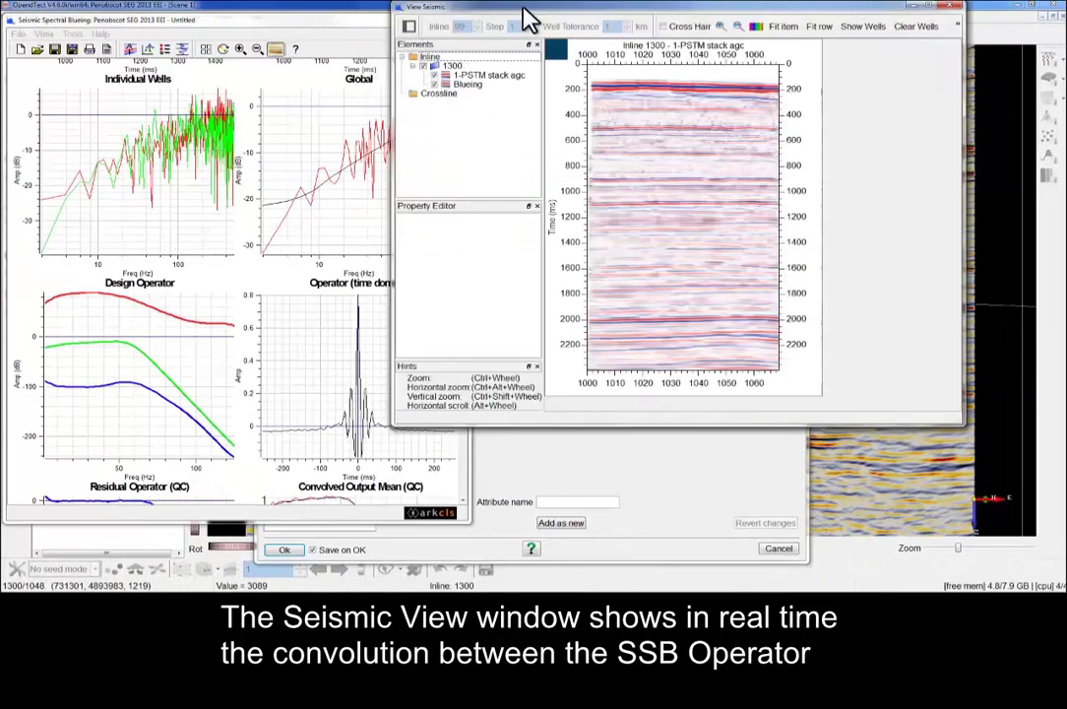
pyautogui.moveTo(527, 18); pyautogui.dragTo(605, 30)
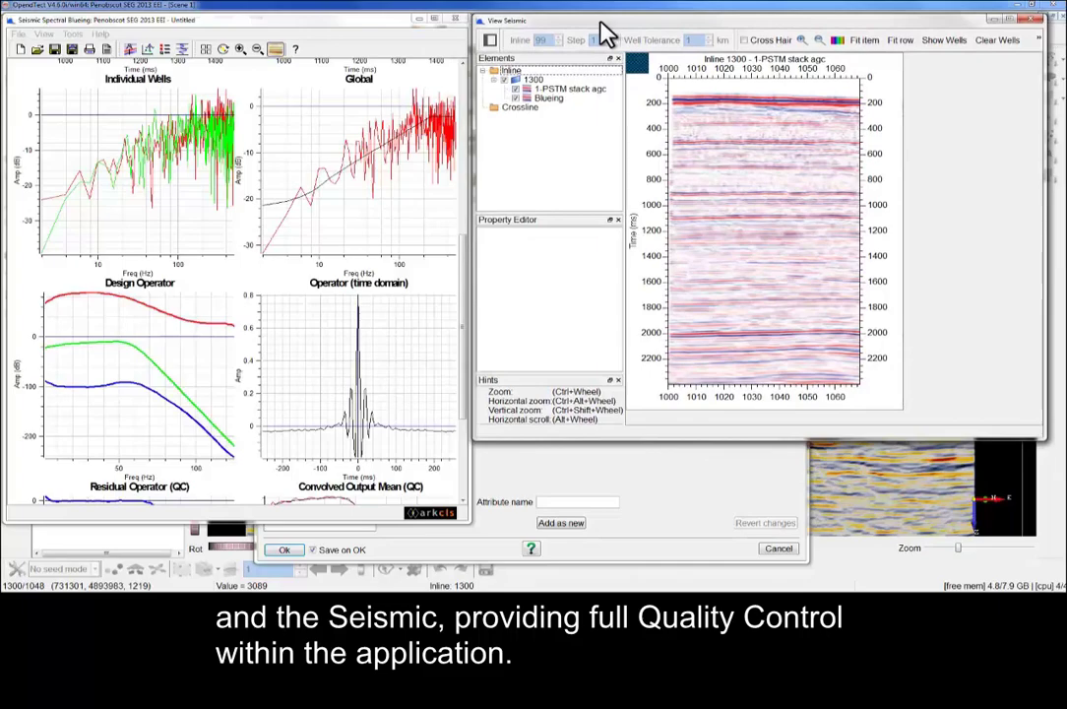
pyautogui.click(866, 41)
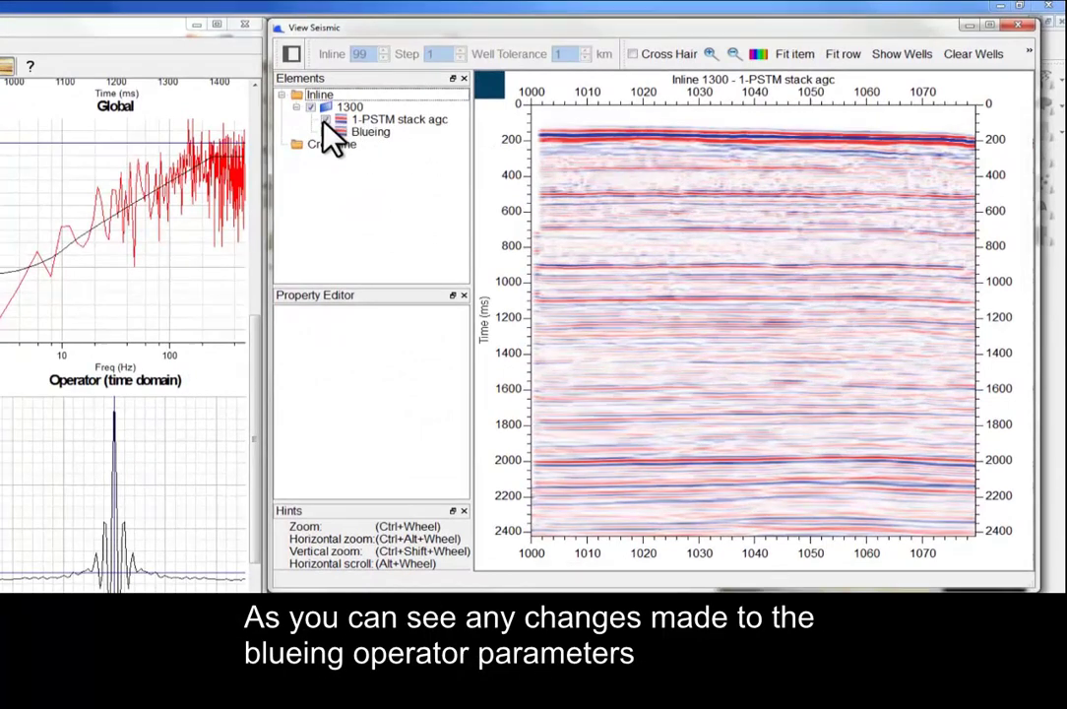
pyautogui.click(325, 119)
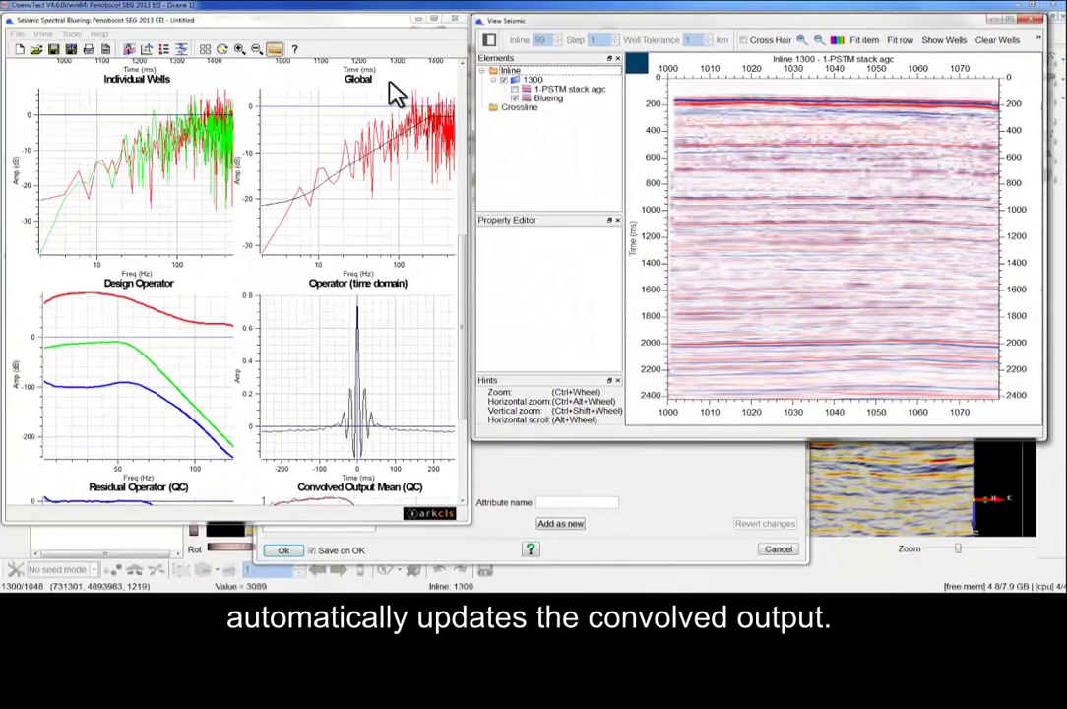
pyautogui.click(277, 56)
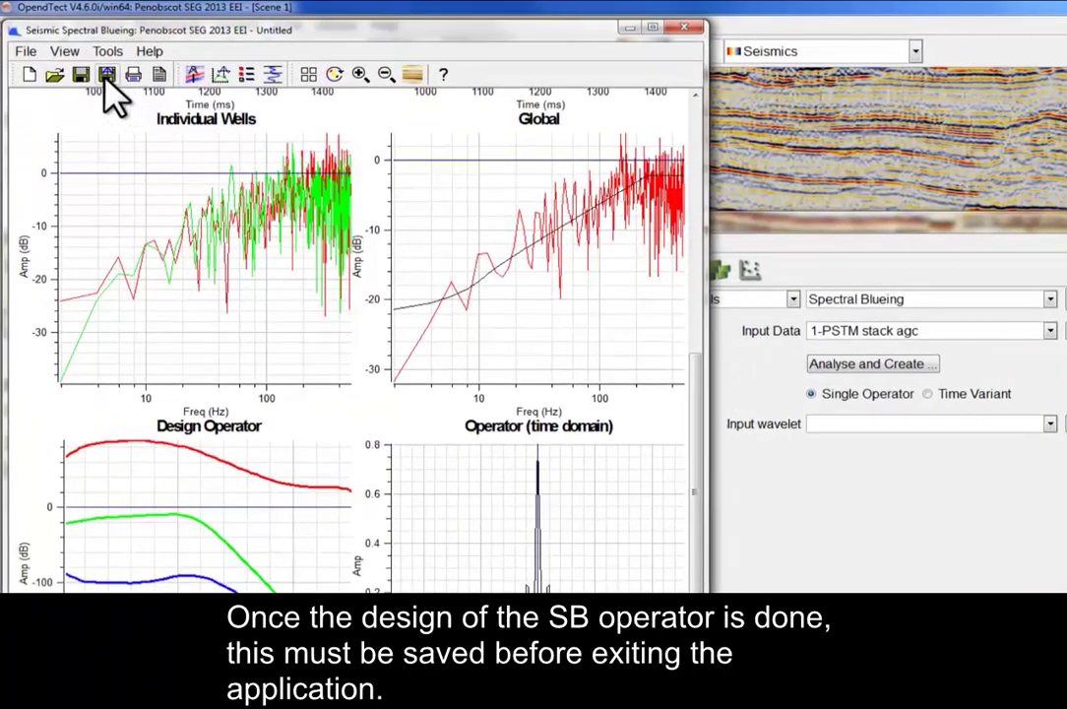
# Step: Save the operator under the name ssb_op_sb
pyautogui.click(106, 75)
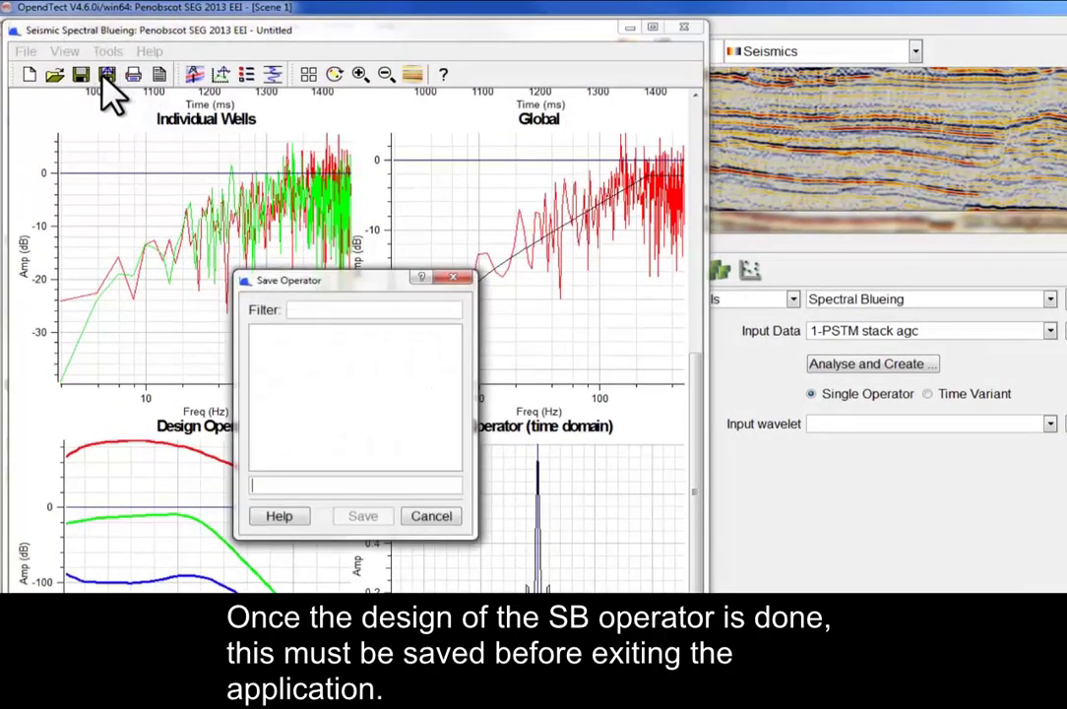
pyautogui.write('ssb_')
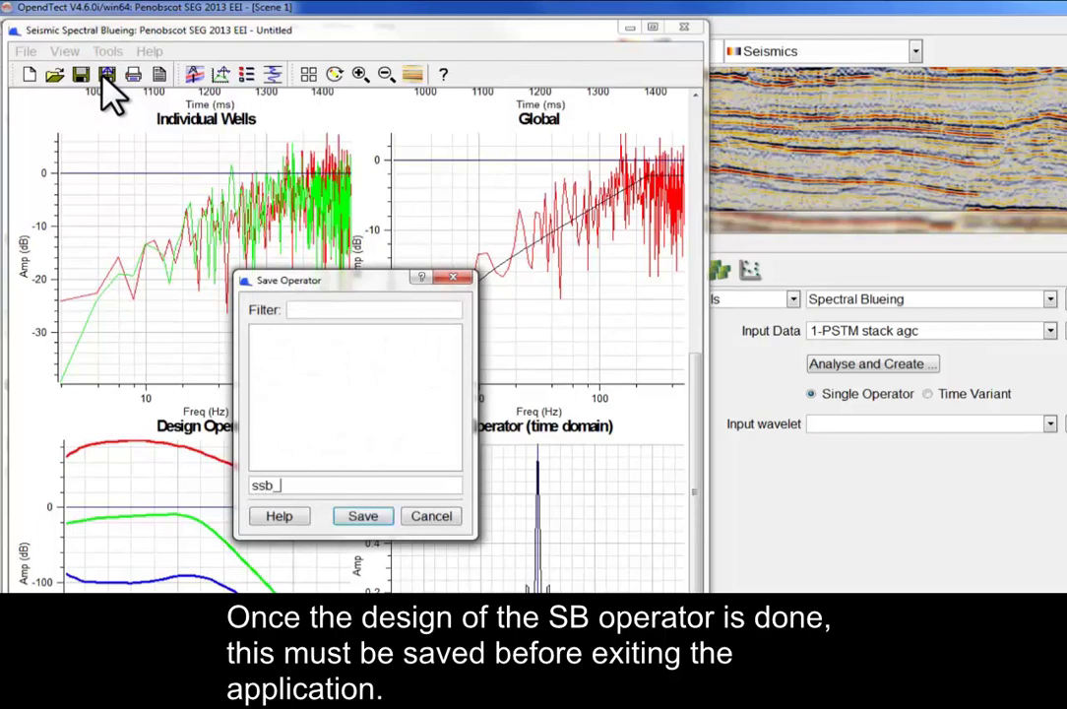
pyautogui.write('op_sb')
pyautogui.press('Return')
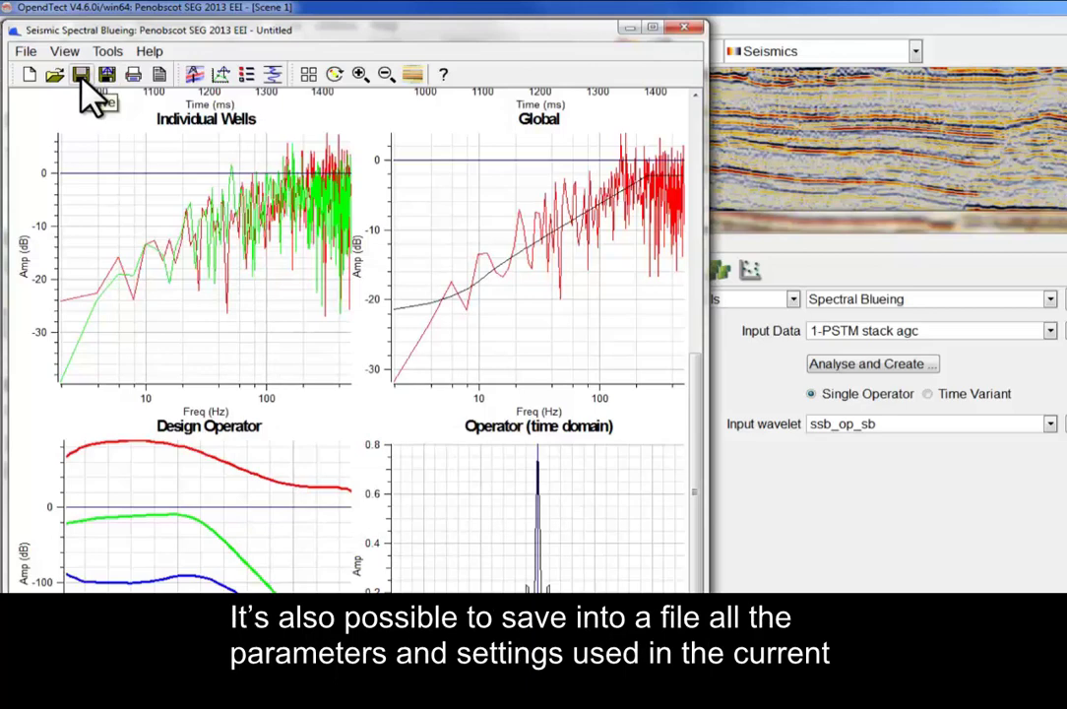
# Step: Save the session file as ssb_session
pyautogui.click(81, 74)
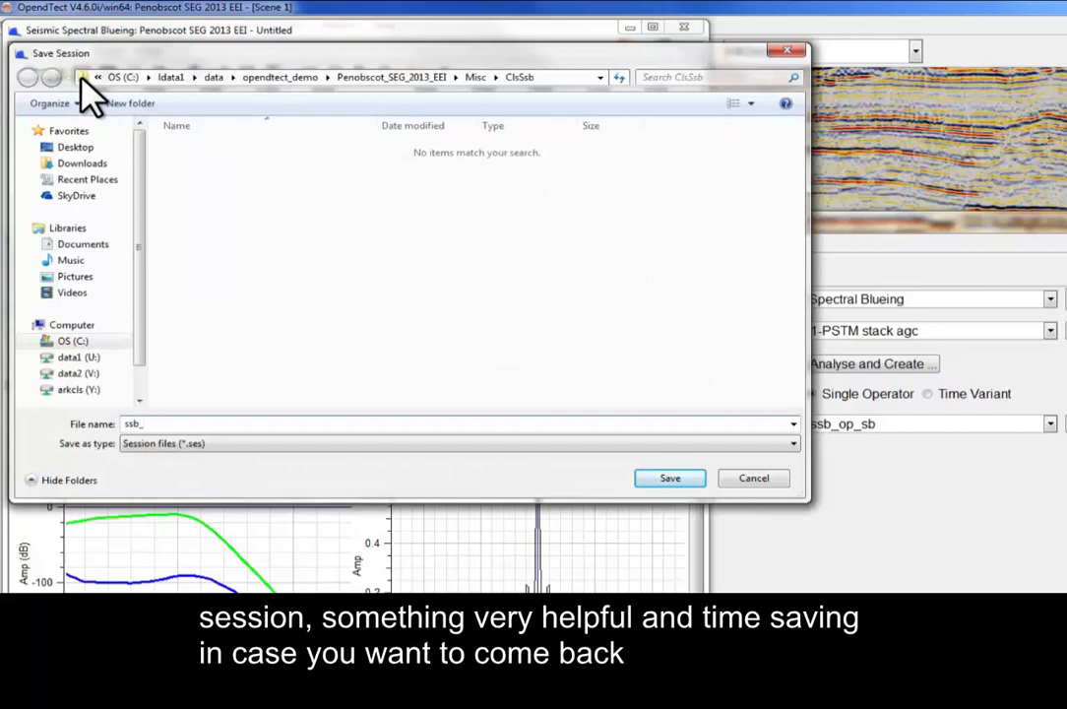
pyautogui.write('ssb_session')
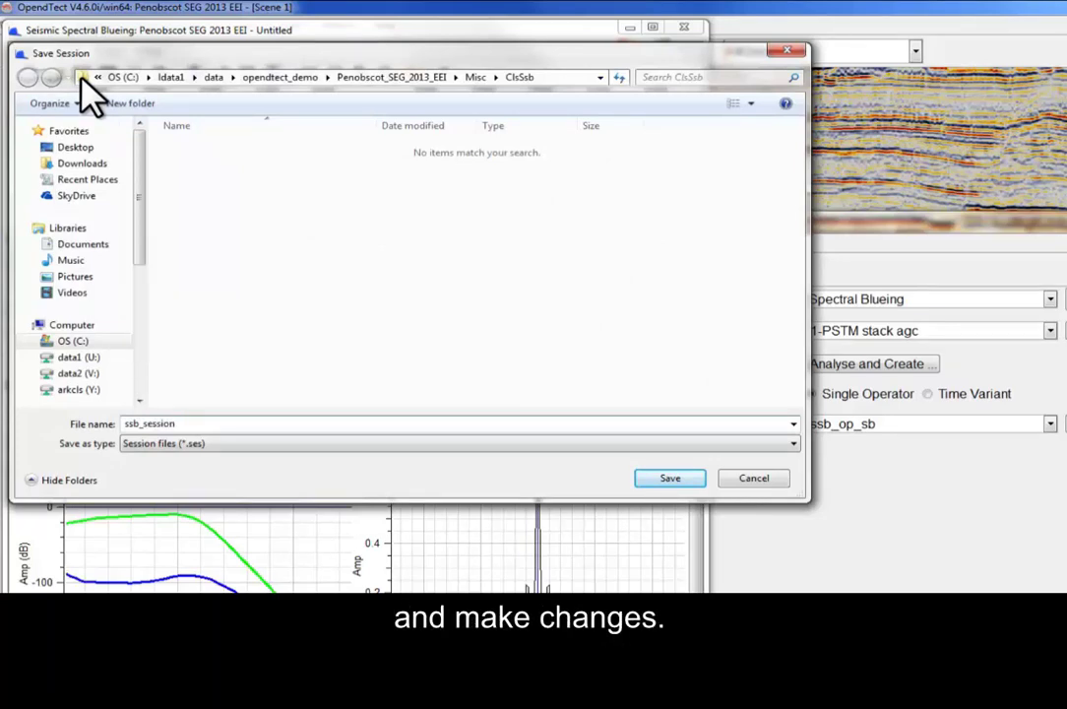
pyautogui.press('Return')
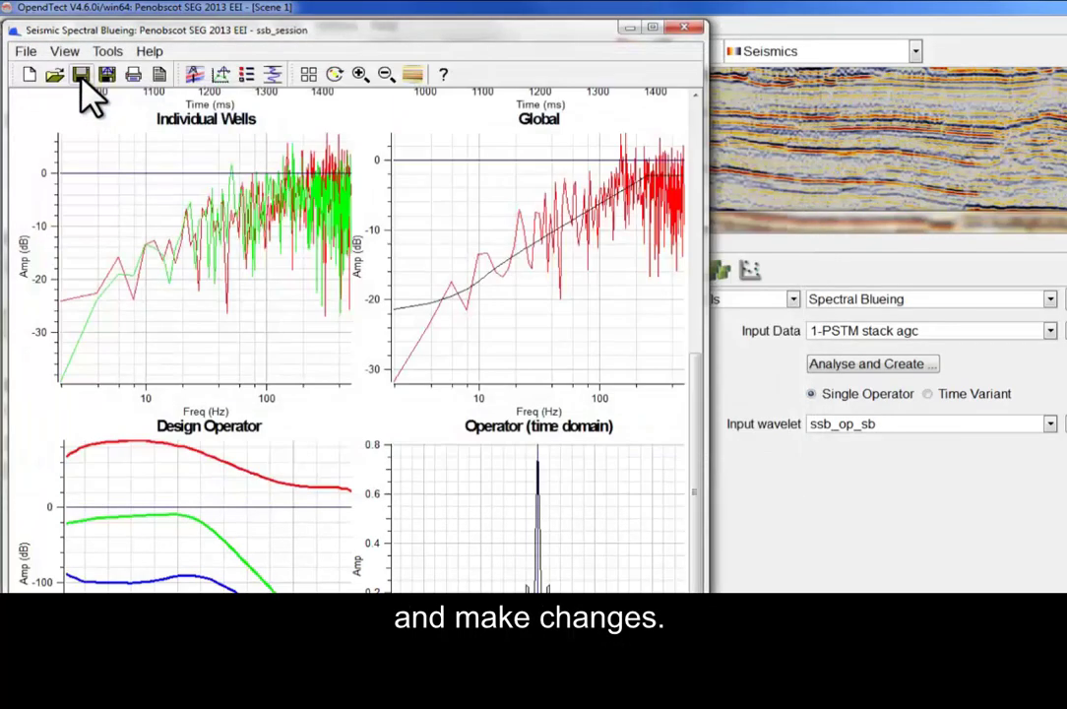
# Step: Exit the blueing tool, add the attribute as Blued Seismic, and close the set without saving
pyautogui.click(33, 53)
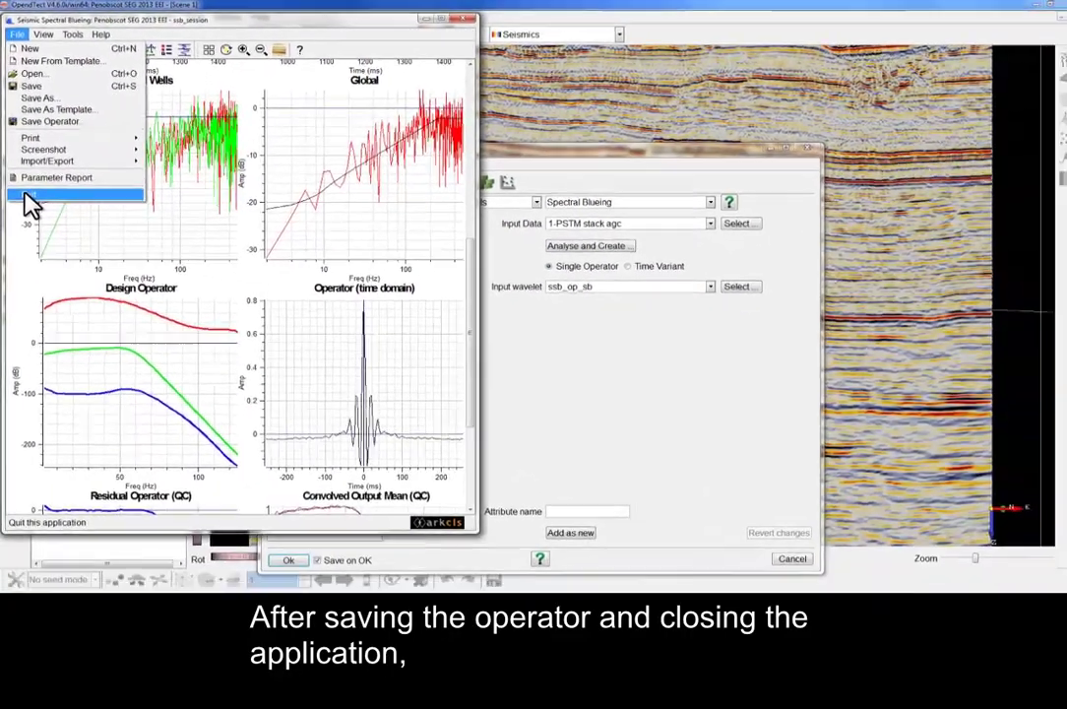
pyautogui.click(28, 196)
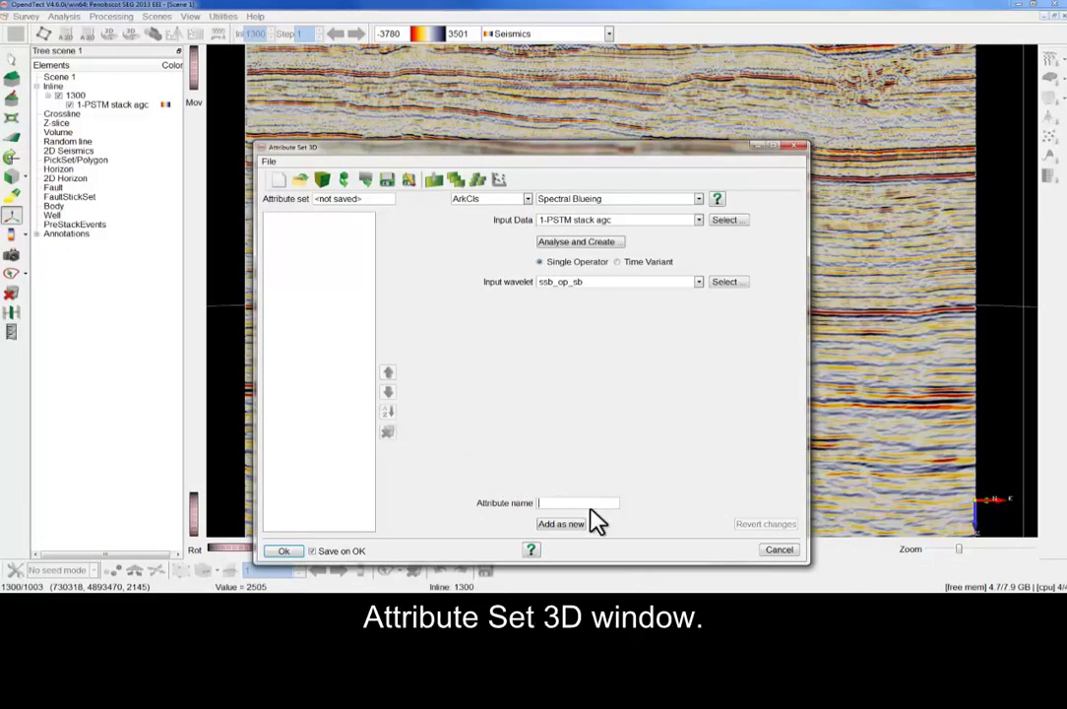
pyautogui.write('lued Seismic')
pyautogui.click(566, 525)
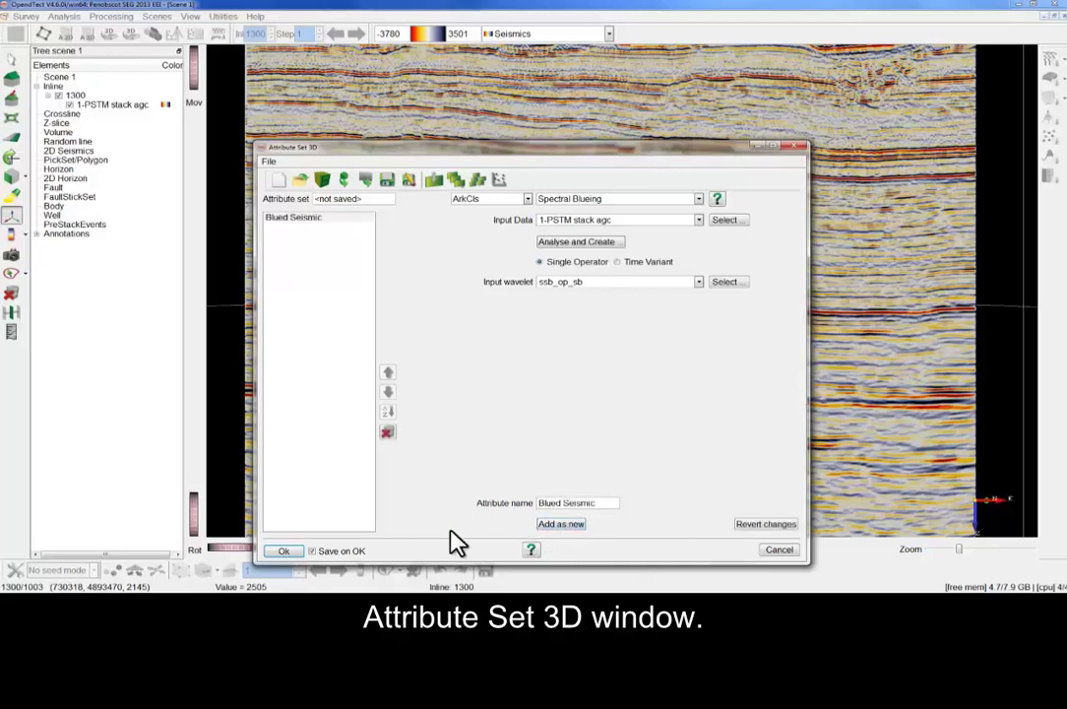
pyautogui.click(342, 552)
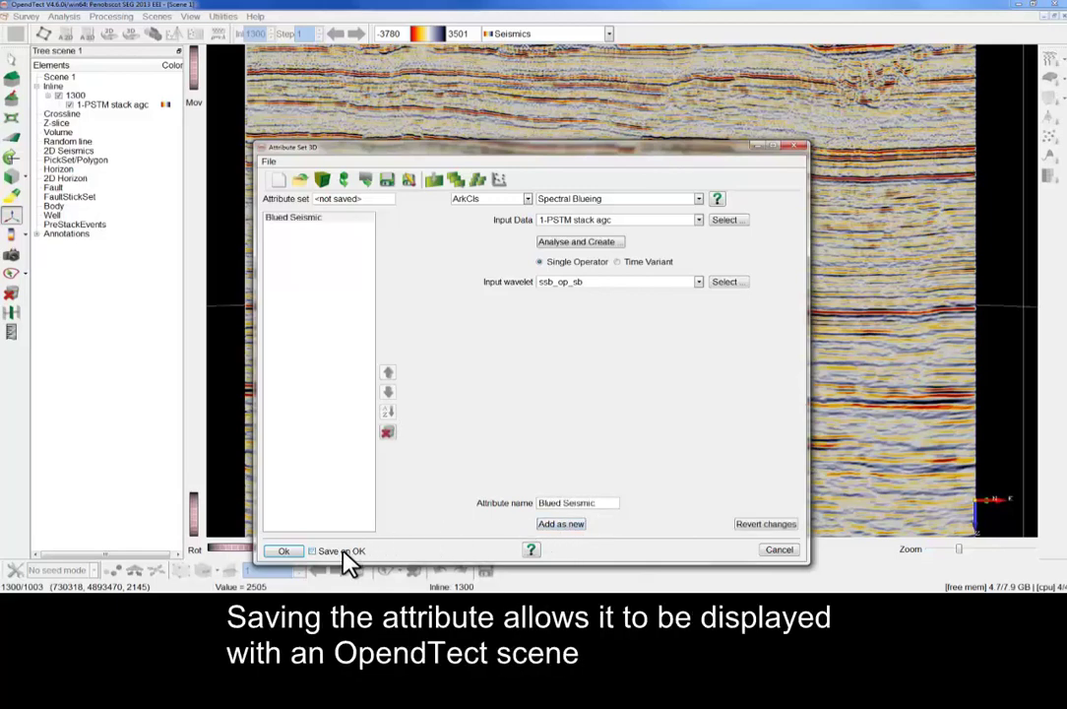
pyautogui.click(283, 553)
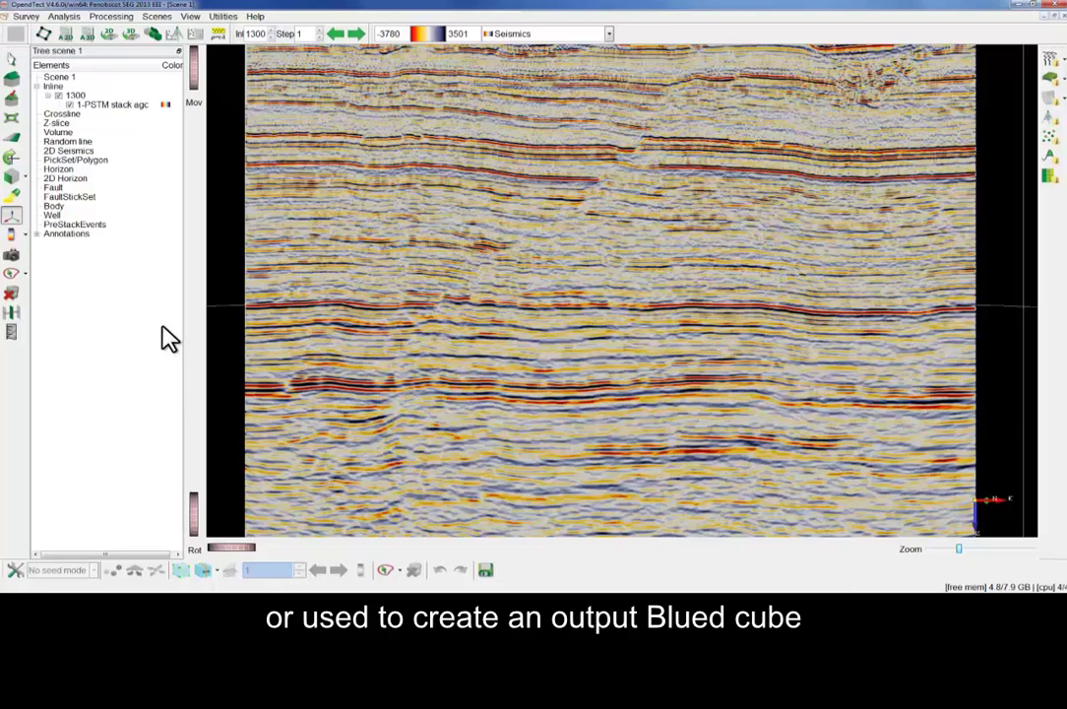
# Step: Add a Blued Seismic attribute layer to inline 1300 and compute it
pyautogui.click(83, 97)
pyautogui.rightClick(83, 97)
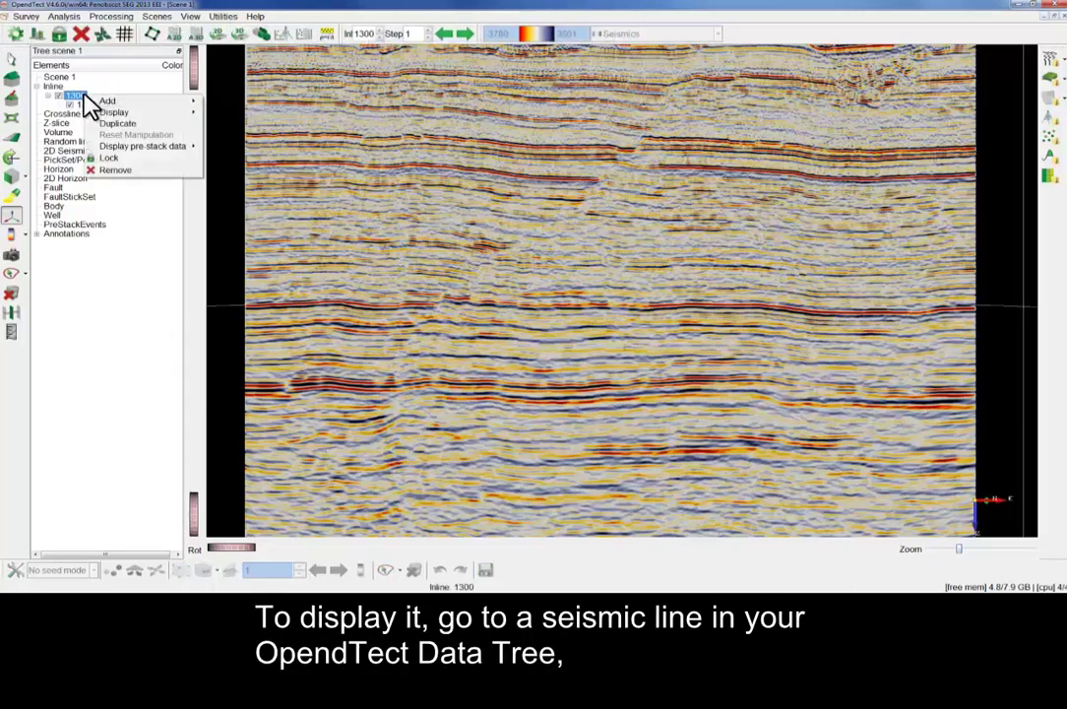
pyautogui.moveTo(102, 105)
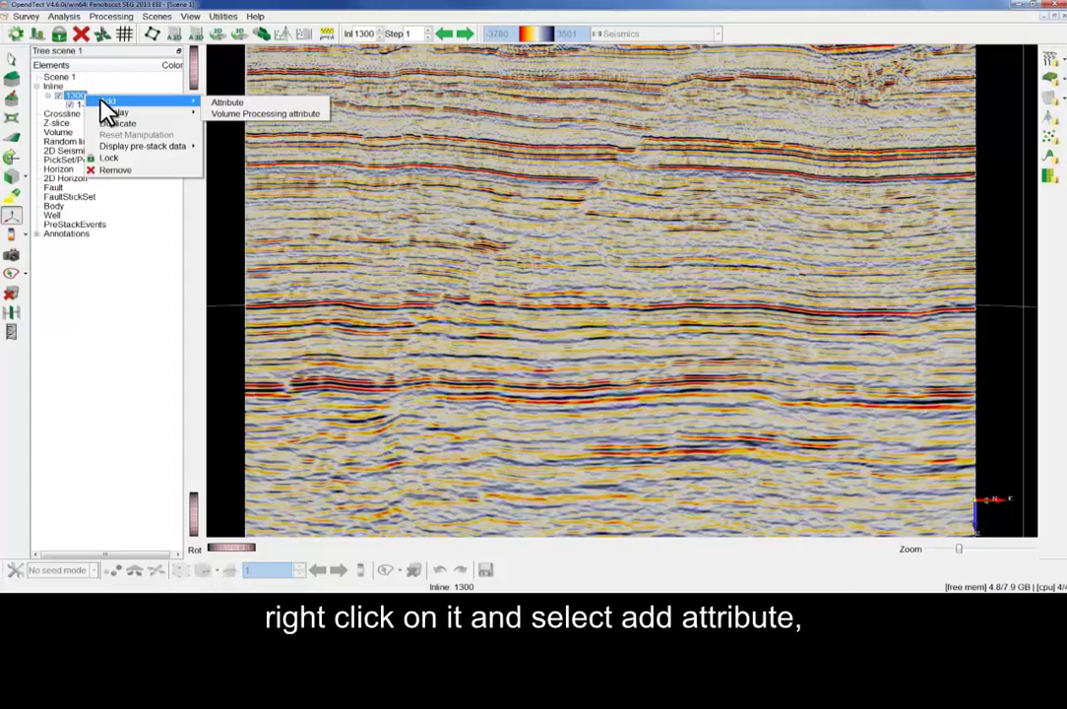
pyautogui.click(223, 103)
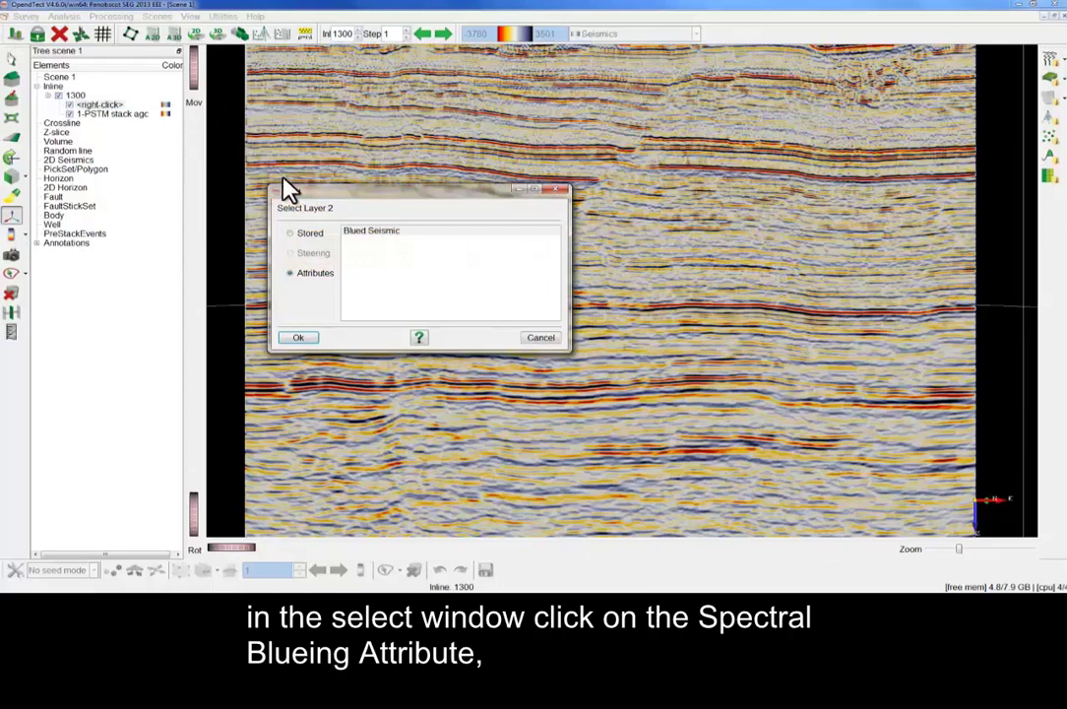
pyautogui.click(360, 237)
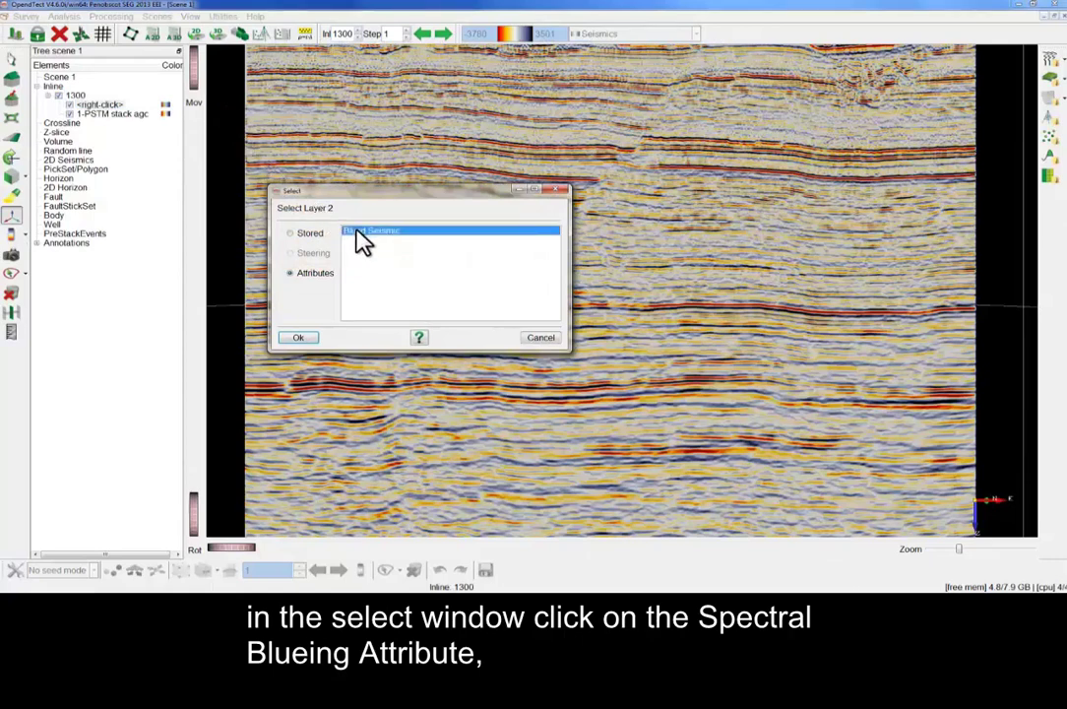
pyautogui.click(300, 340)
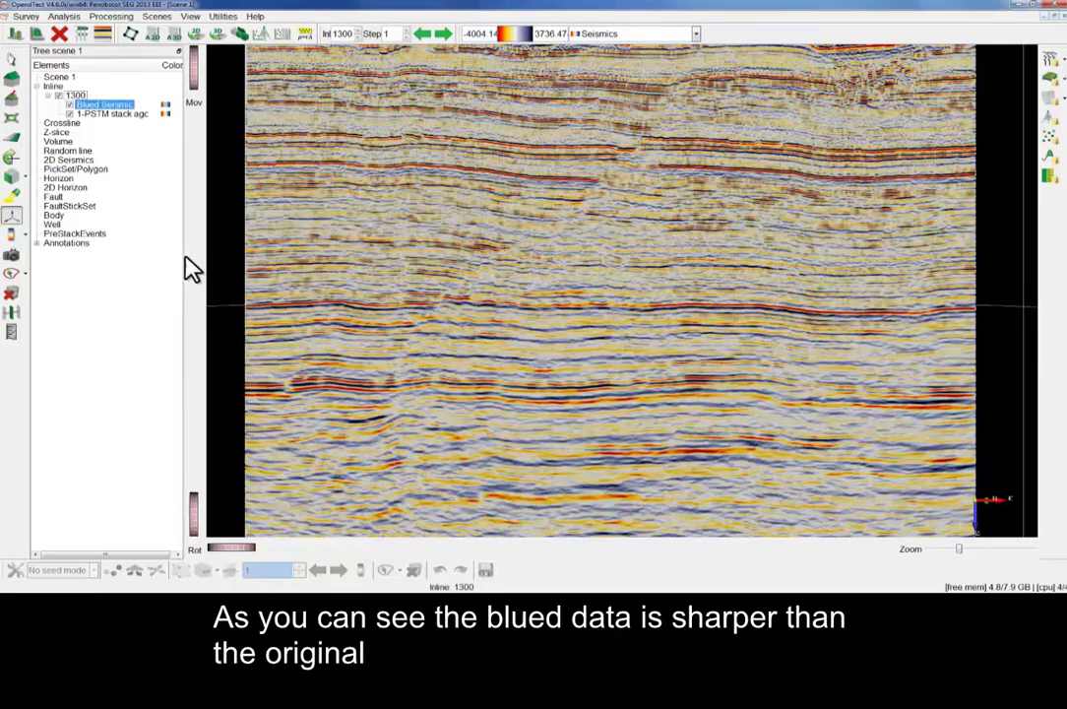
# Step: Flip the Blued Seismic layer off and on twice against 1-PSTM stack agc, leaving it visible
pyautogui.click(70, 105)
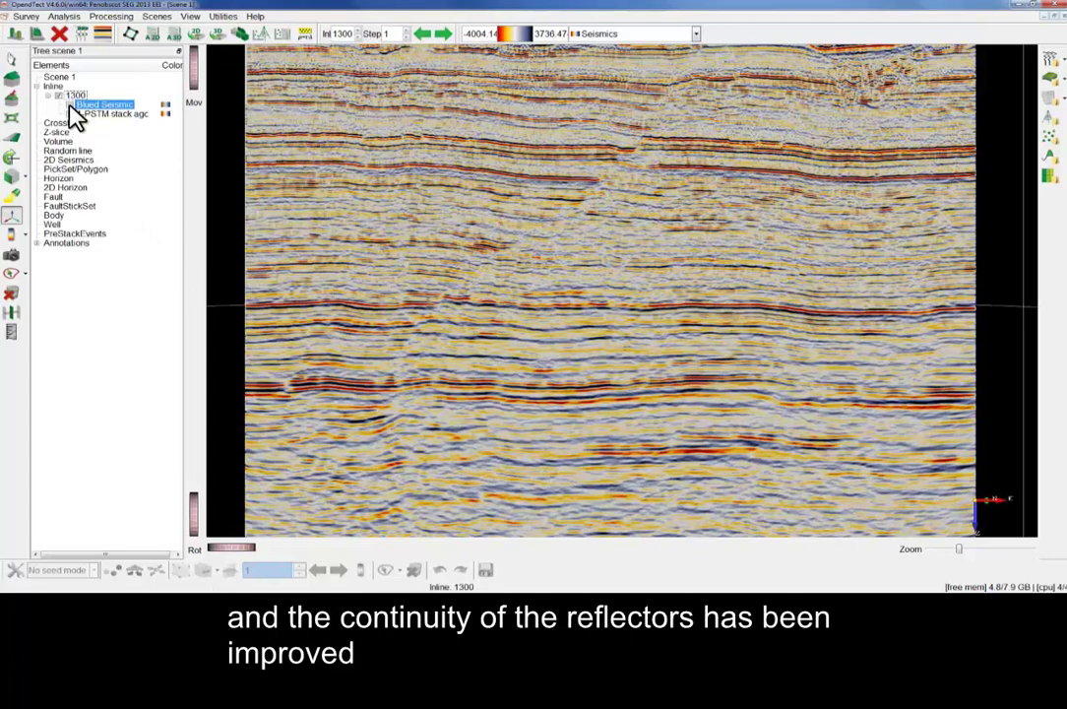
pyautogui.click(70, 106)
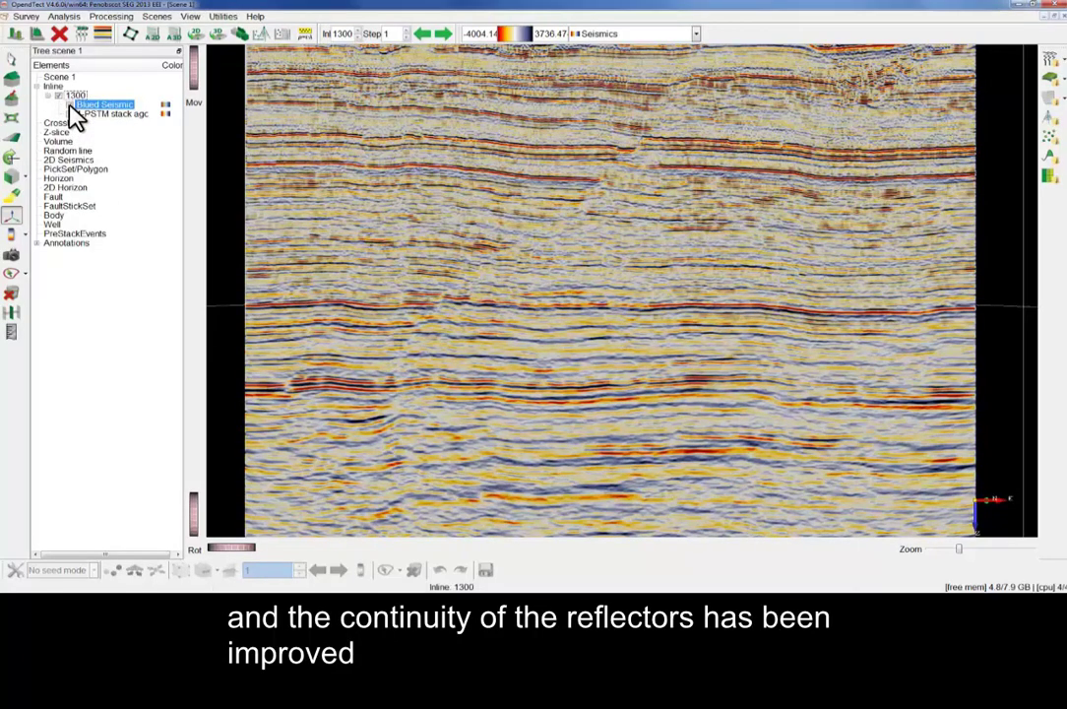
pyautogui.click(70, 105)
pyautogui.click(70, 105)
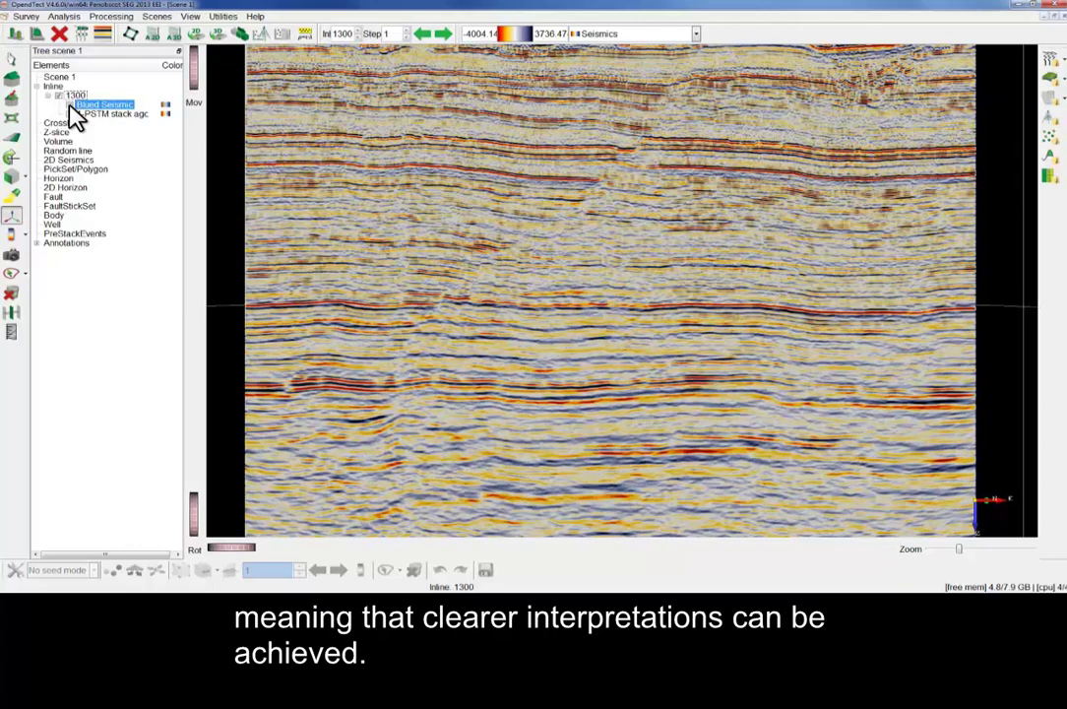